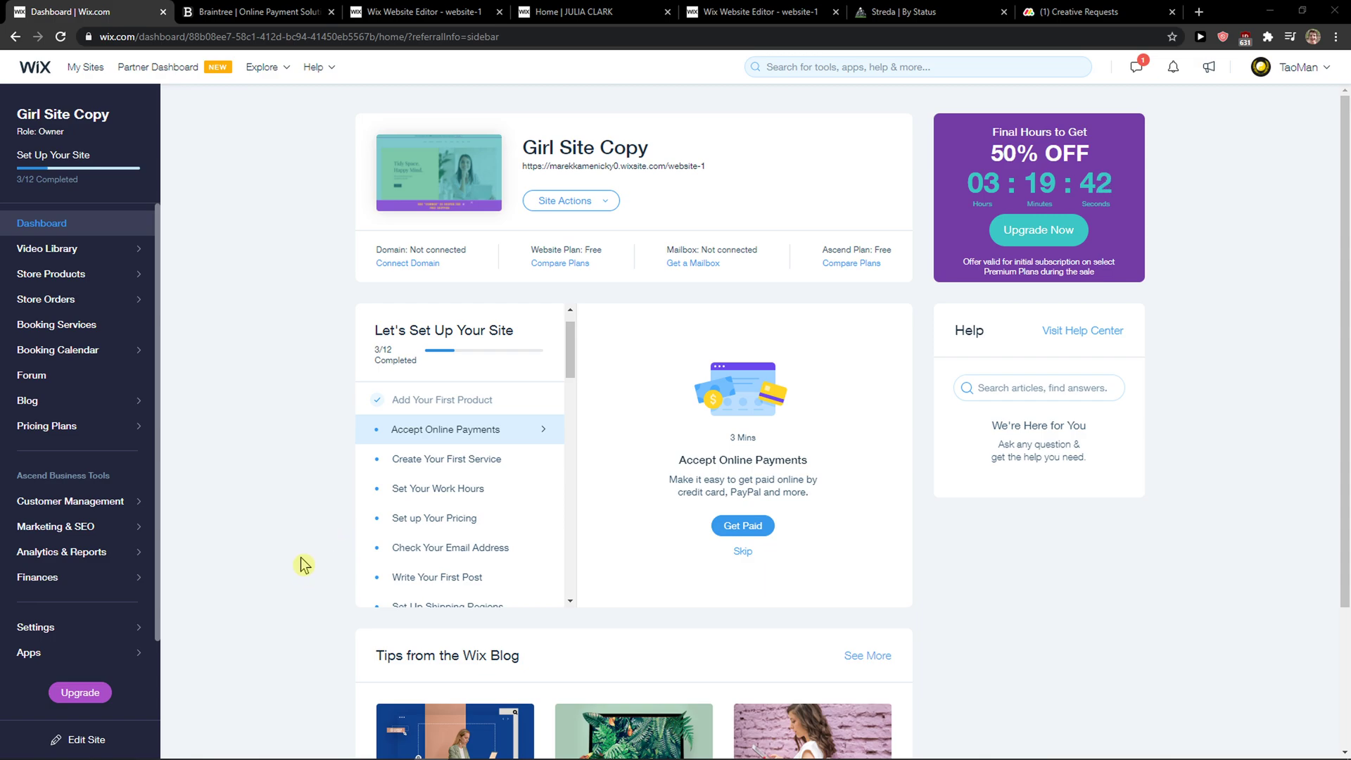
scroll(285, 558, "down", 1)
scroll(275, 551, "up", 1)
Step: Open the product list and the 85 € 'I'm a product' shoe for editing
left_click(51, 274)
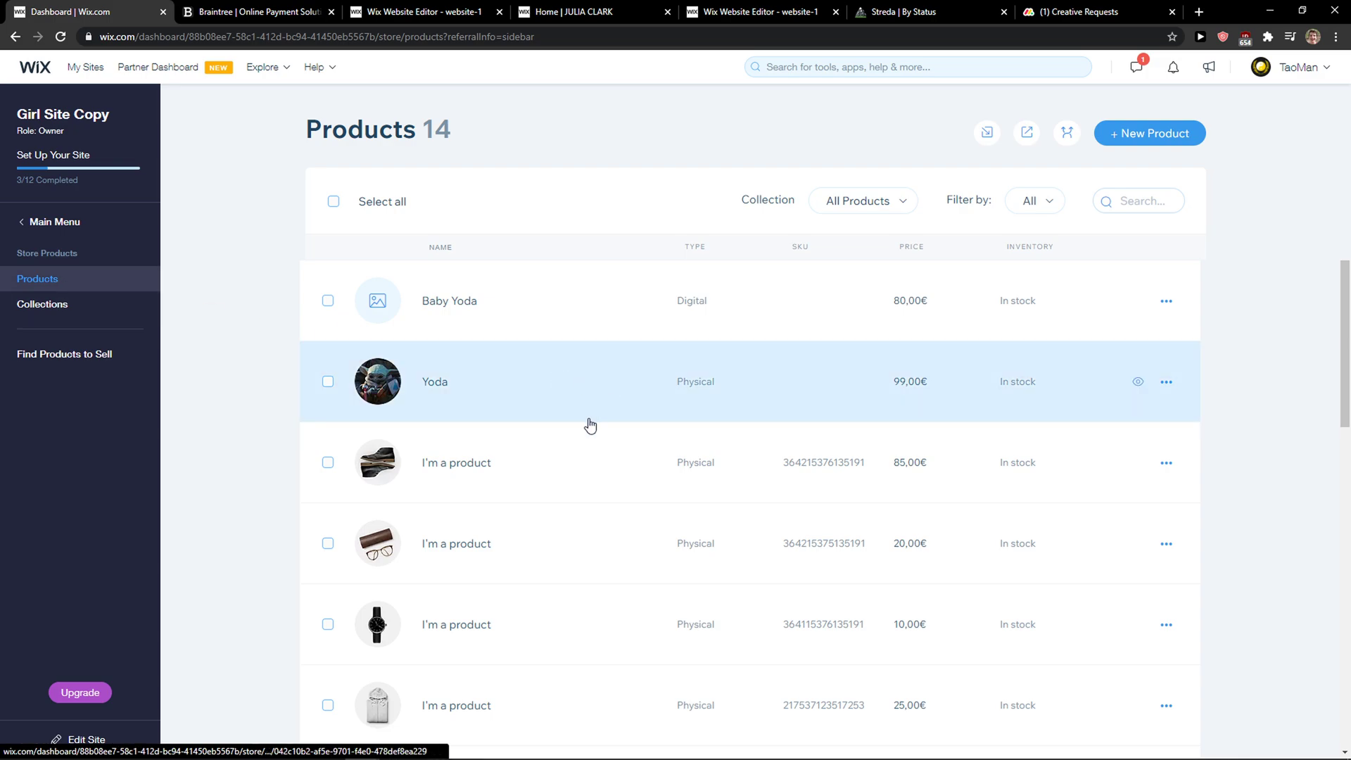
scroll(560, 487, "down", 4)
scroll(560, 486, "down", 3)
scroll(544, 578, "up", 3)
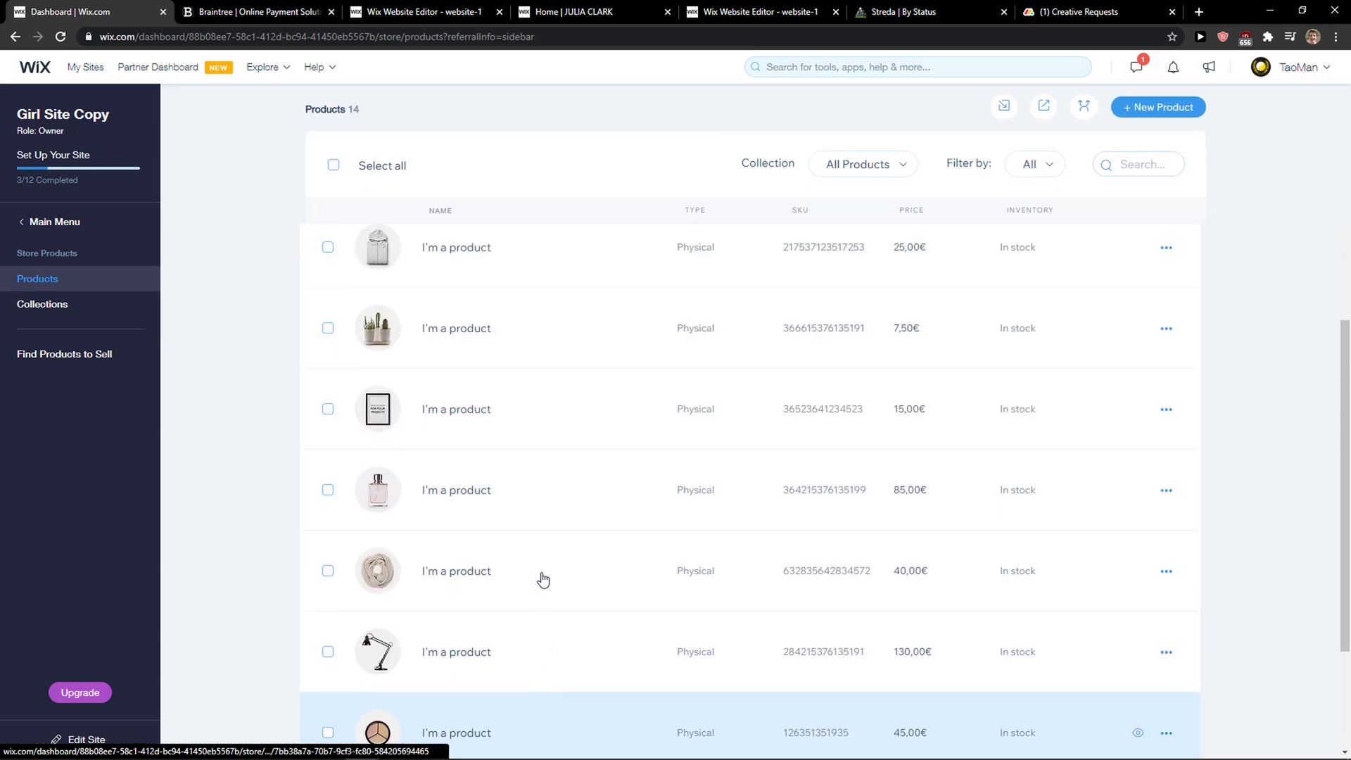
scroll(544, 579, "up", 3)
scroll(544, 579, "up", 3)
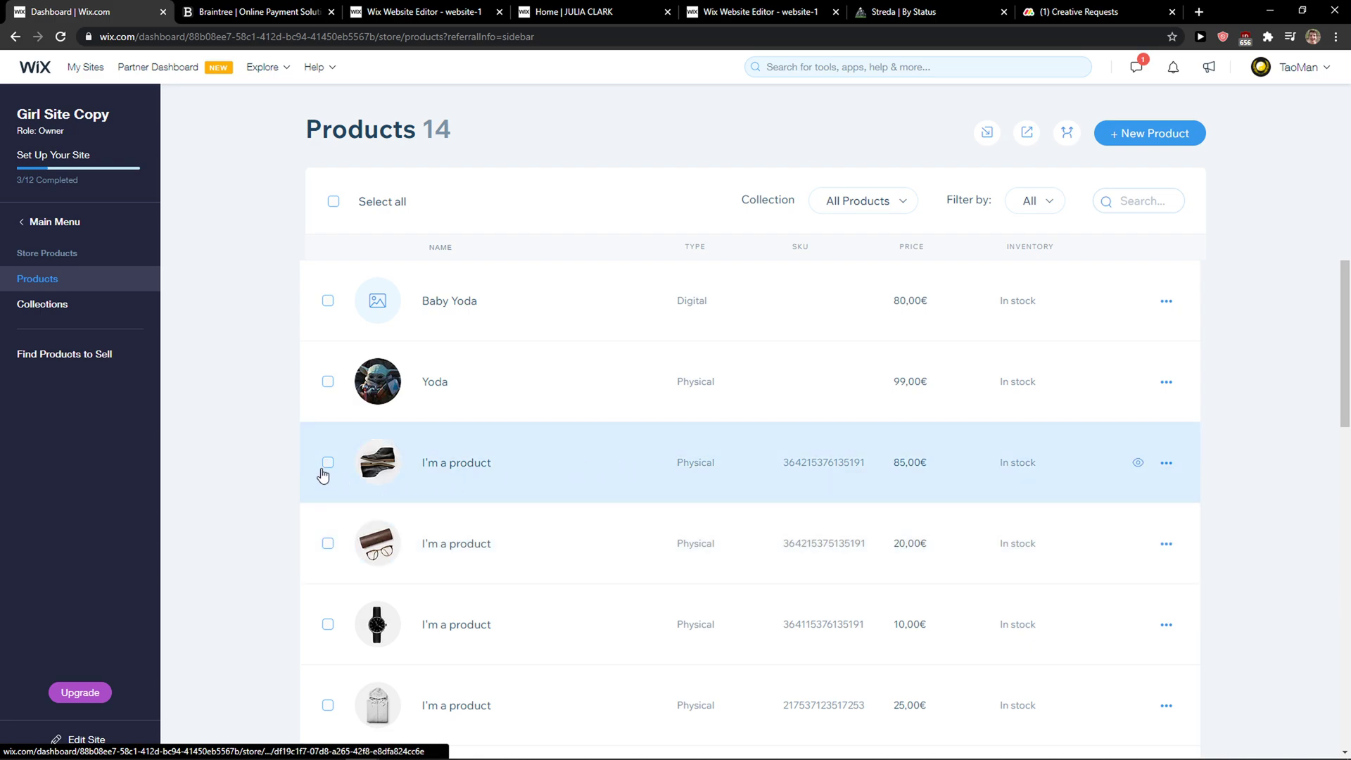
left_click(541, 478)
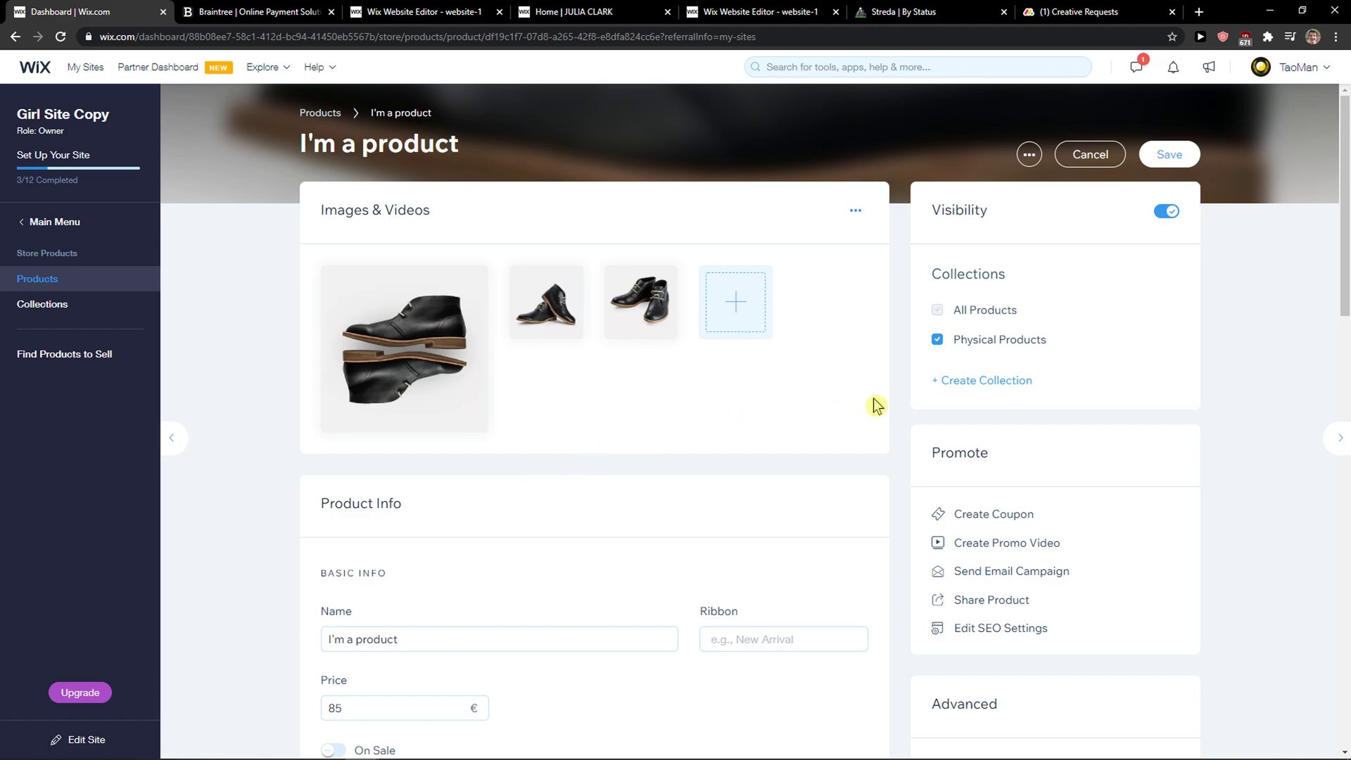
Step: Start a new € Discount coupon with code and name SUMMER1 and a 10 € discount
left_click(992, 515)
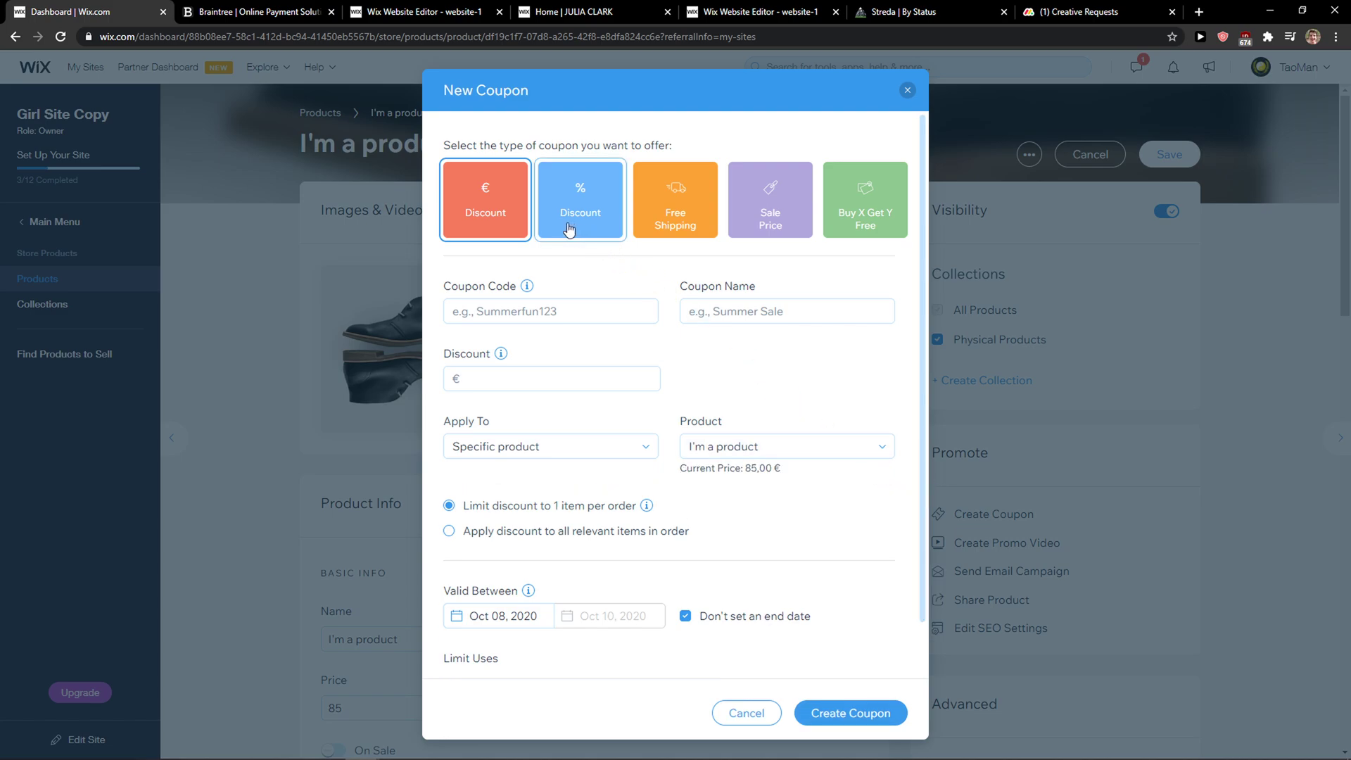
left_click(570, 230)
left_click(673, 207)
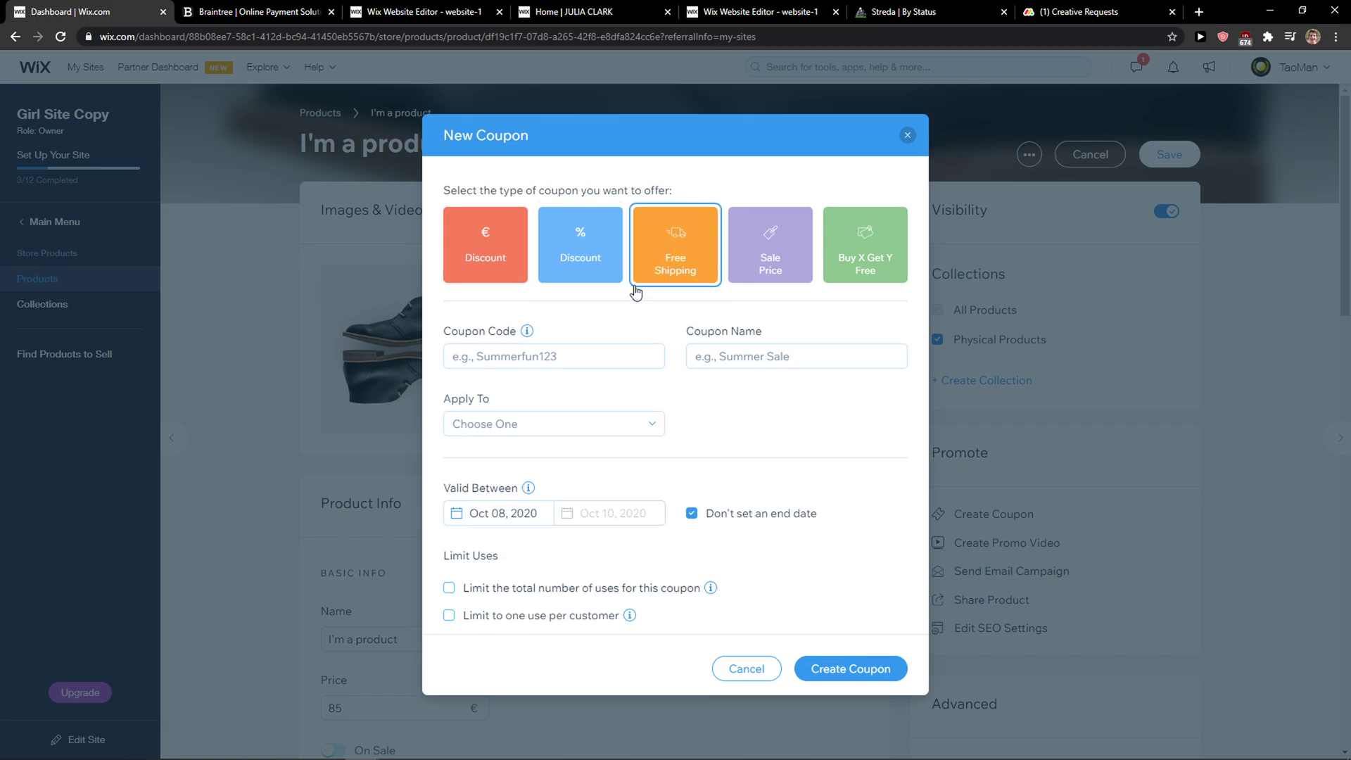
left_click(487, 246)
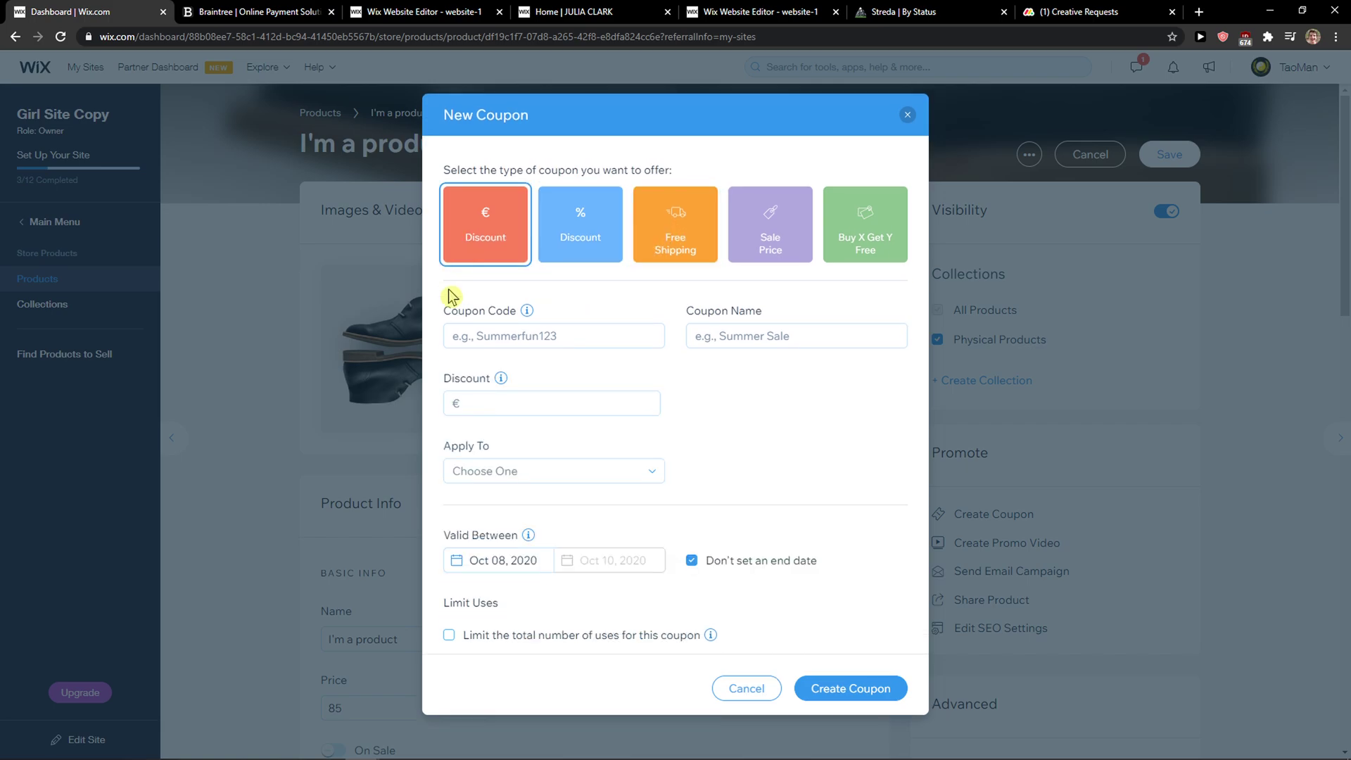
left_click(473, 328)
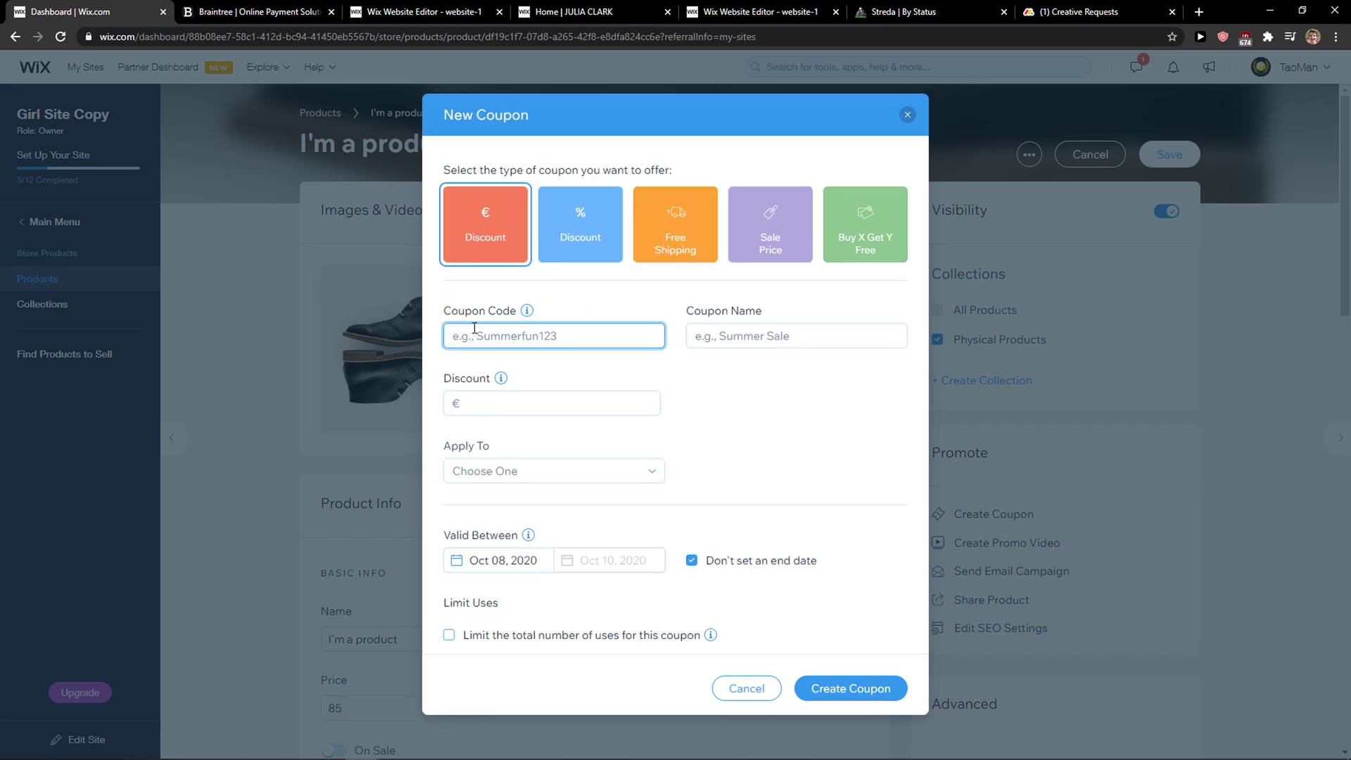
type("SUMMER")
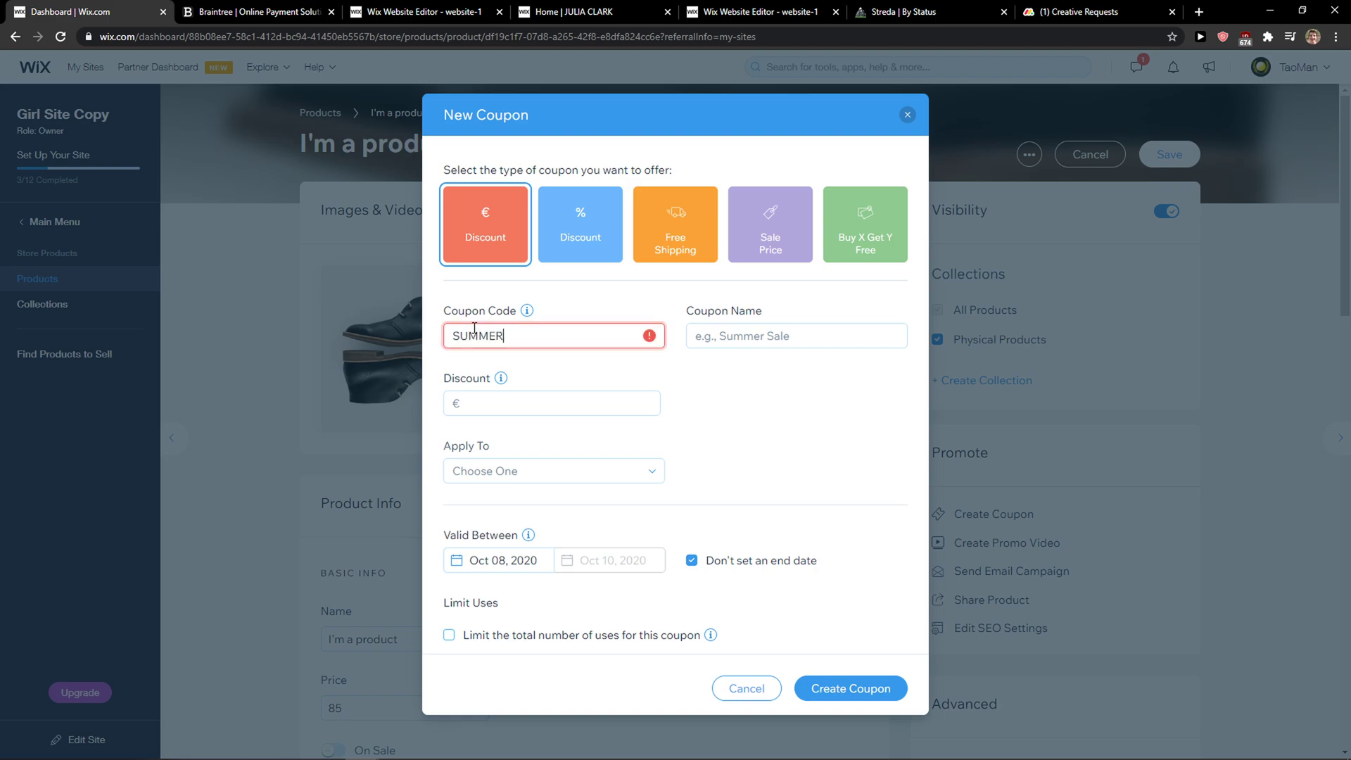
type("1")
key("Tab")
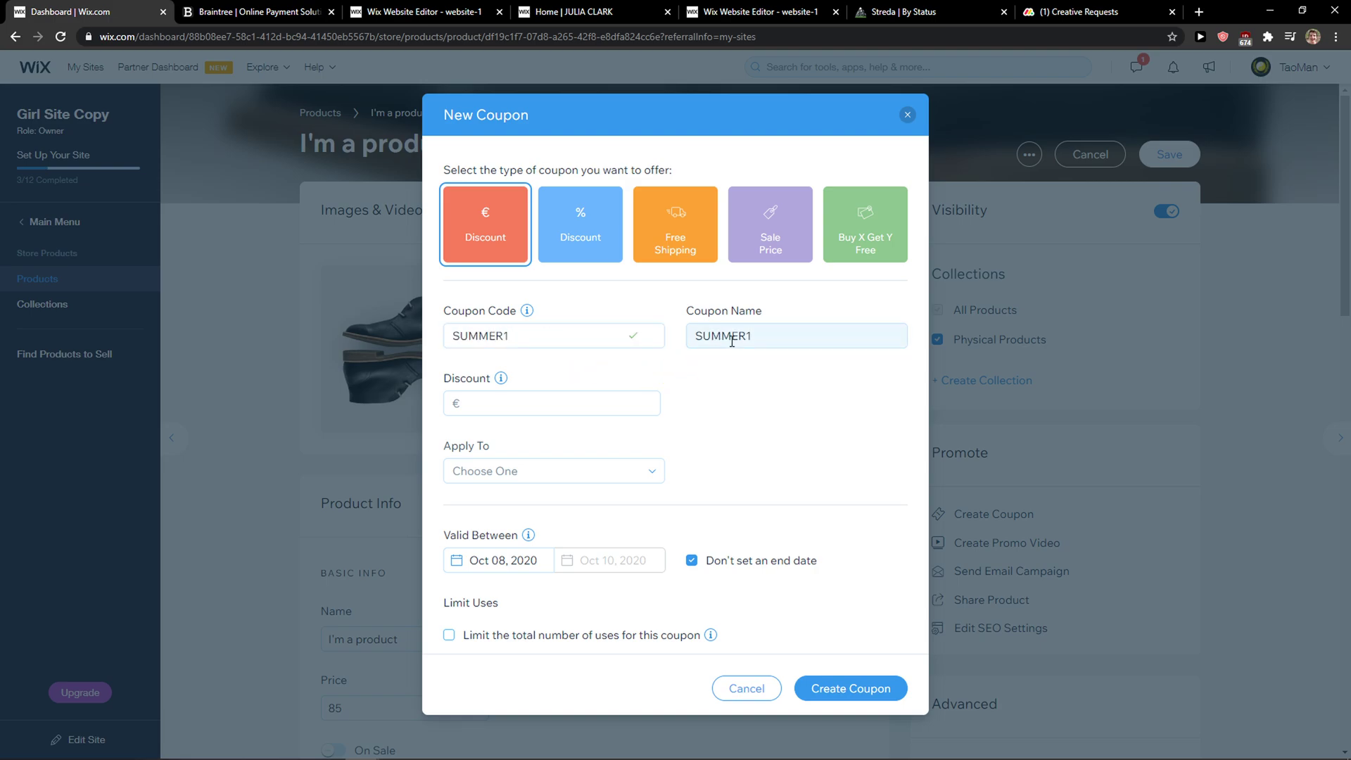
key("Tab")
type("10")
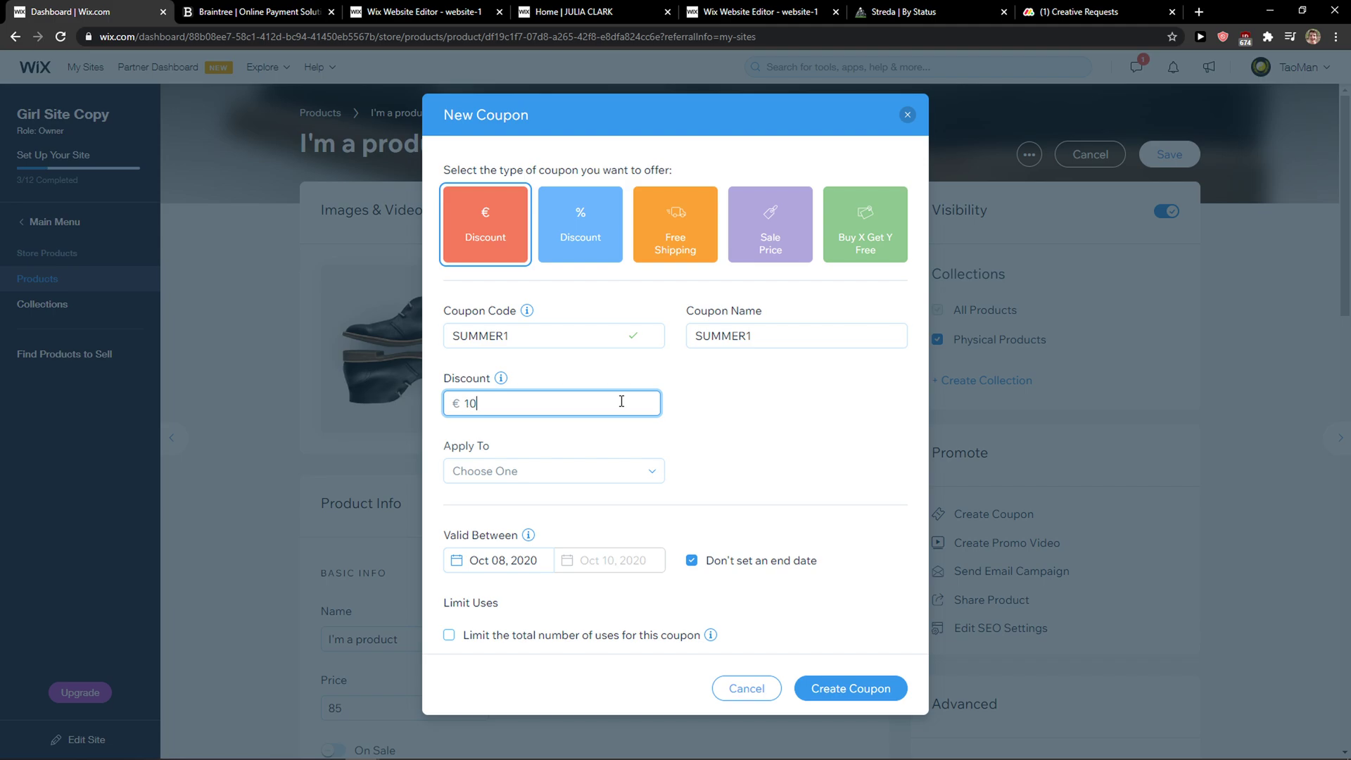
Step: Apply the SUMMER1 coupon to all products with no usage limit, and create it
left_click(588, 471)
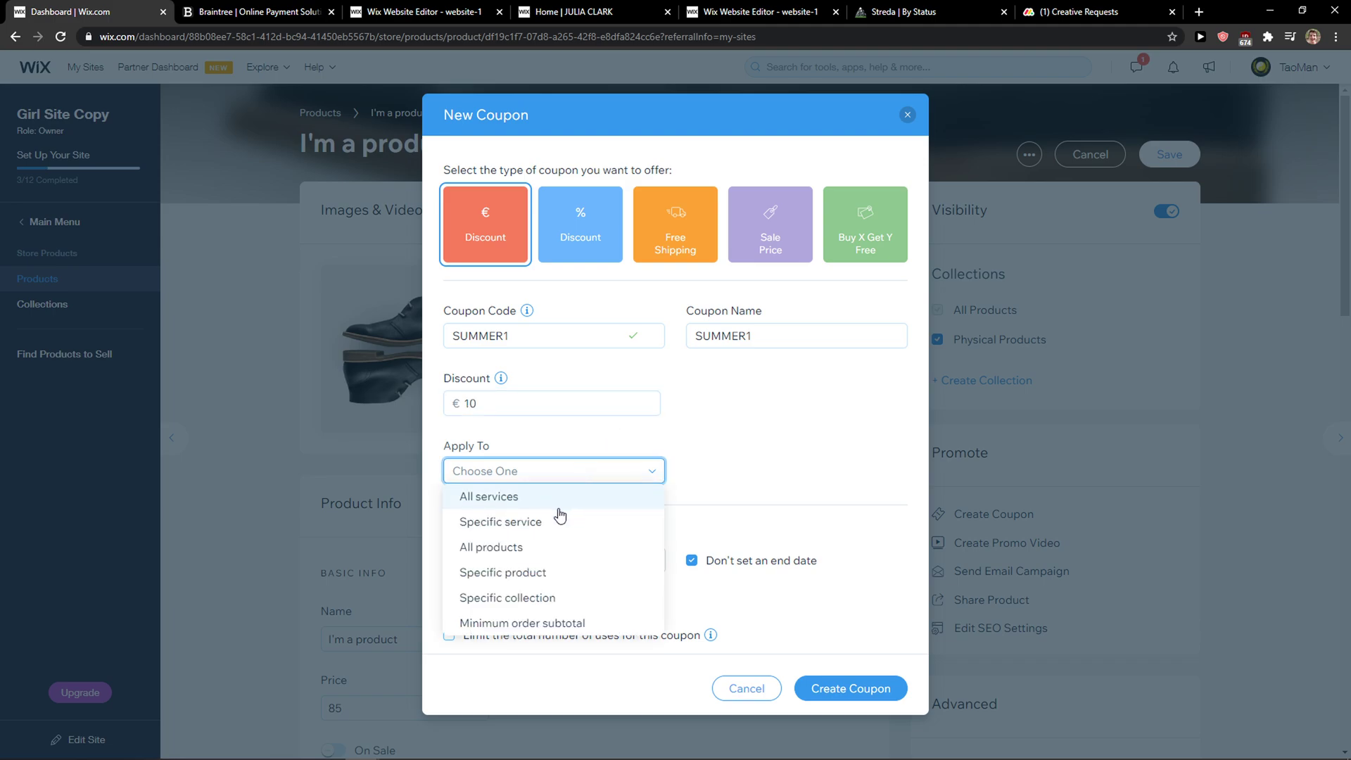
left_click(491, 547)
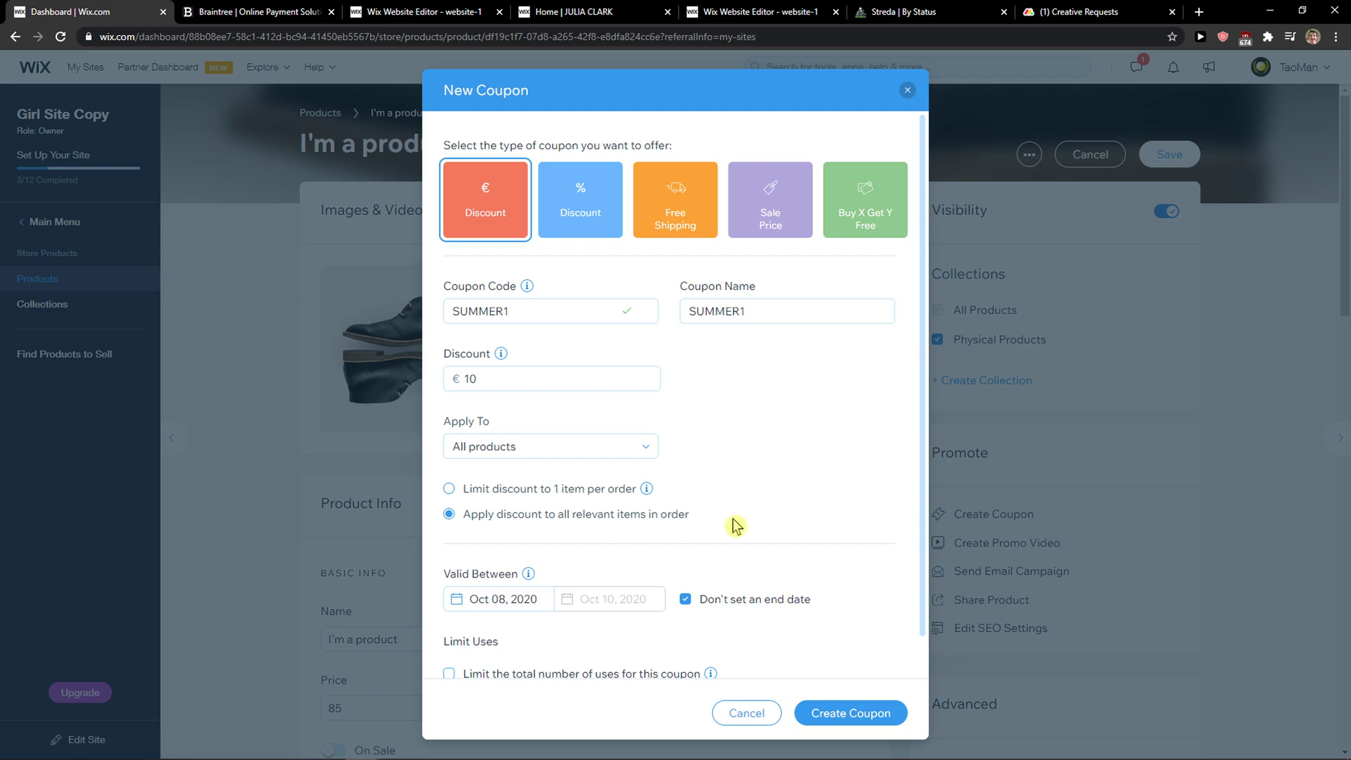
scroll(736, 525, "down", 1)
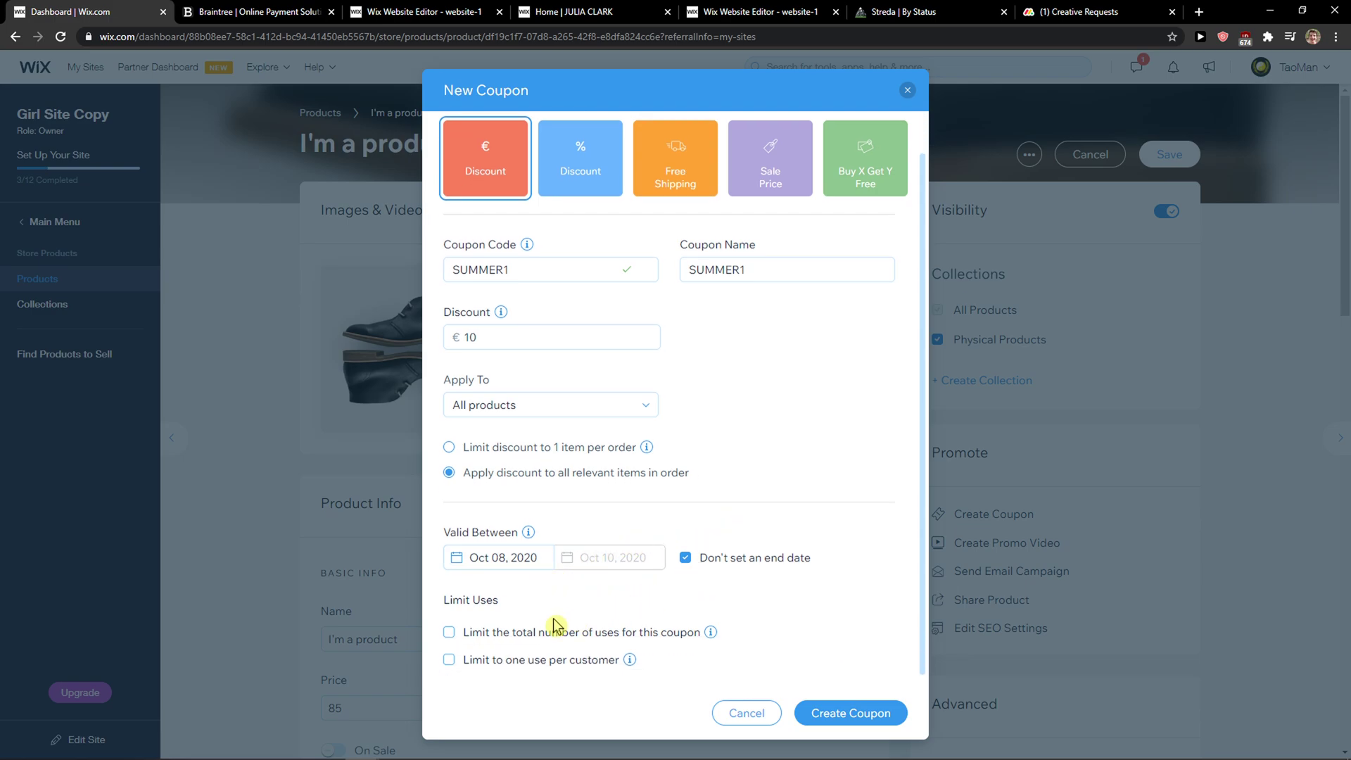
left_click(616, 635)
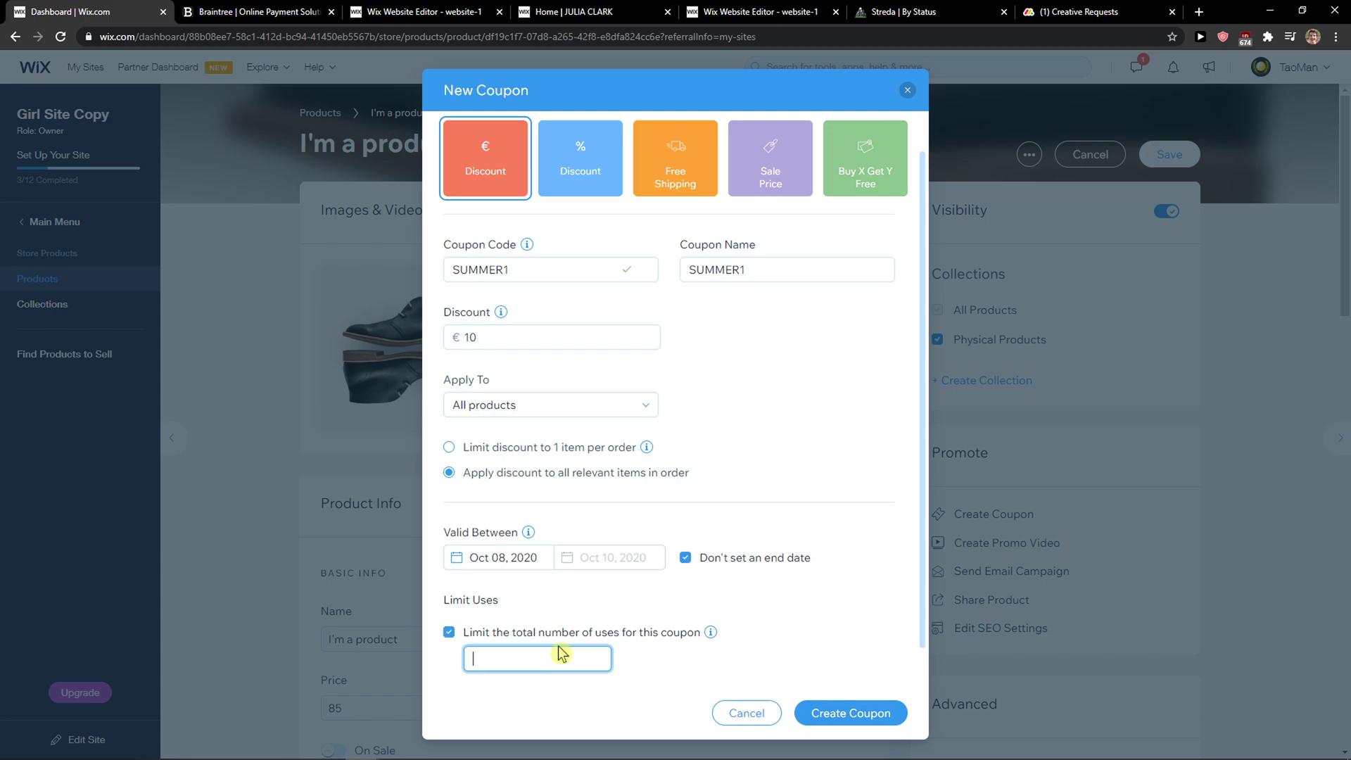
left_click(553, 637)
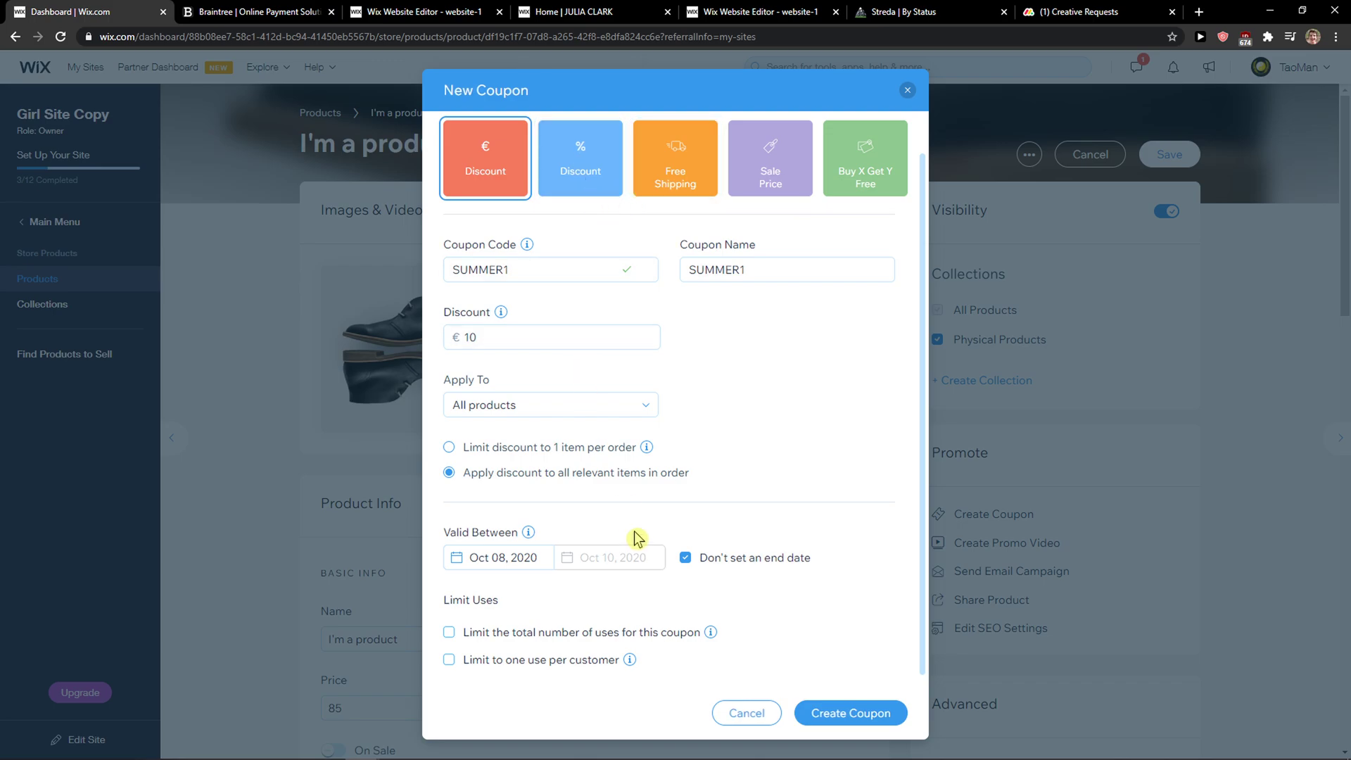
left_click(851, 714)
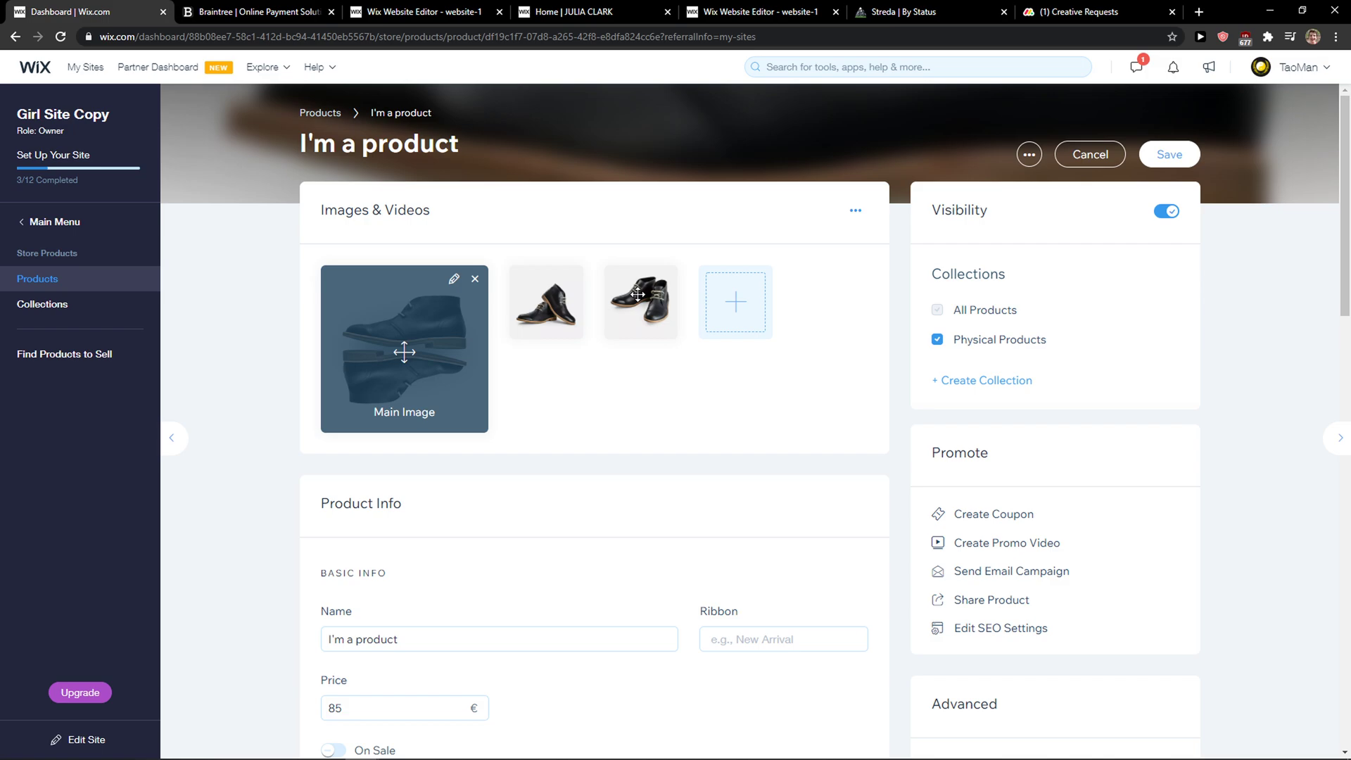
left_click(992, 513)
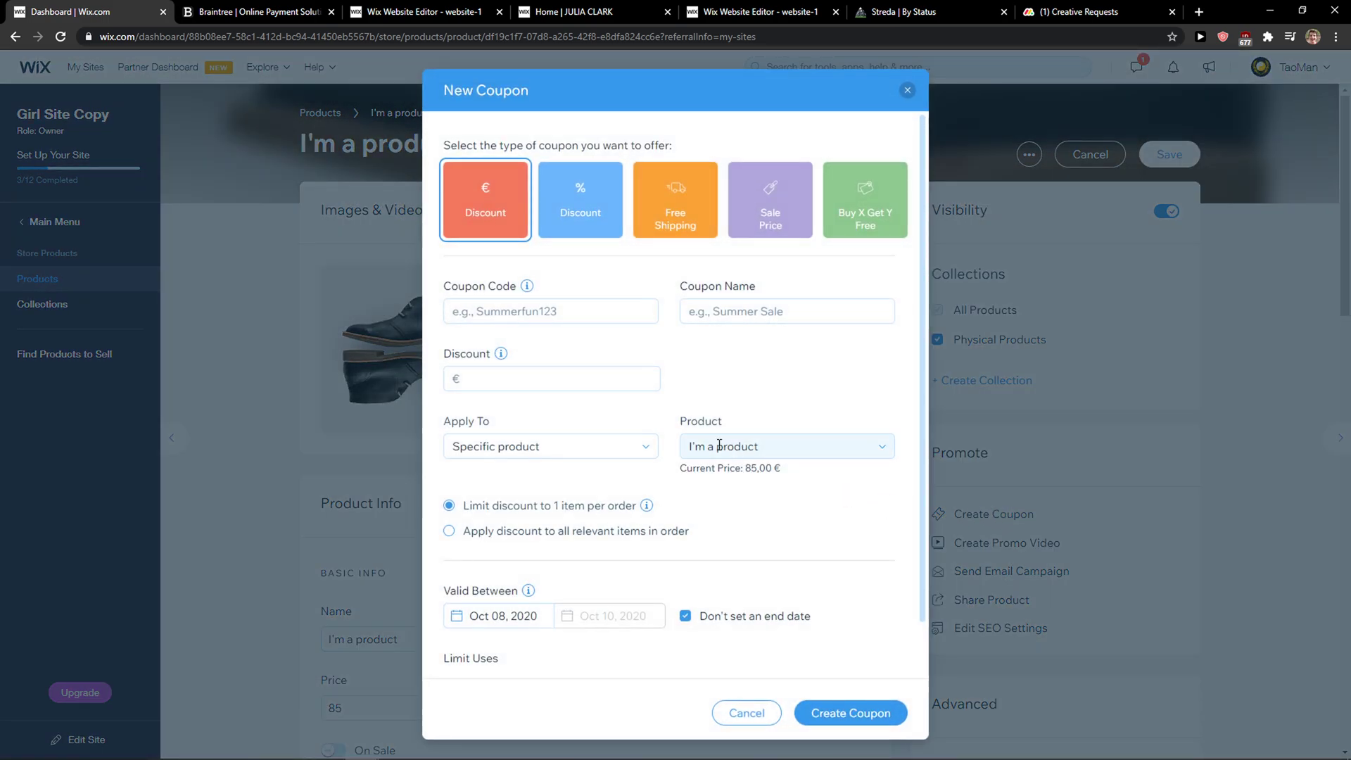
scroll(630, 477, "down", 1)
scroll(629, 478, "up", 1)
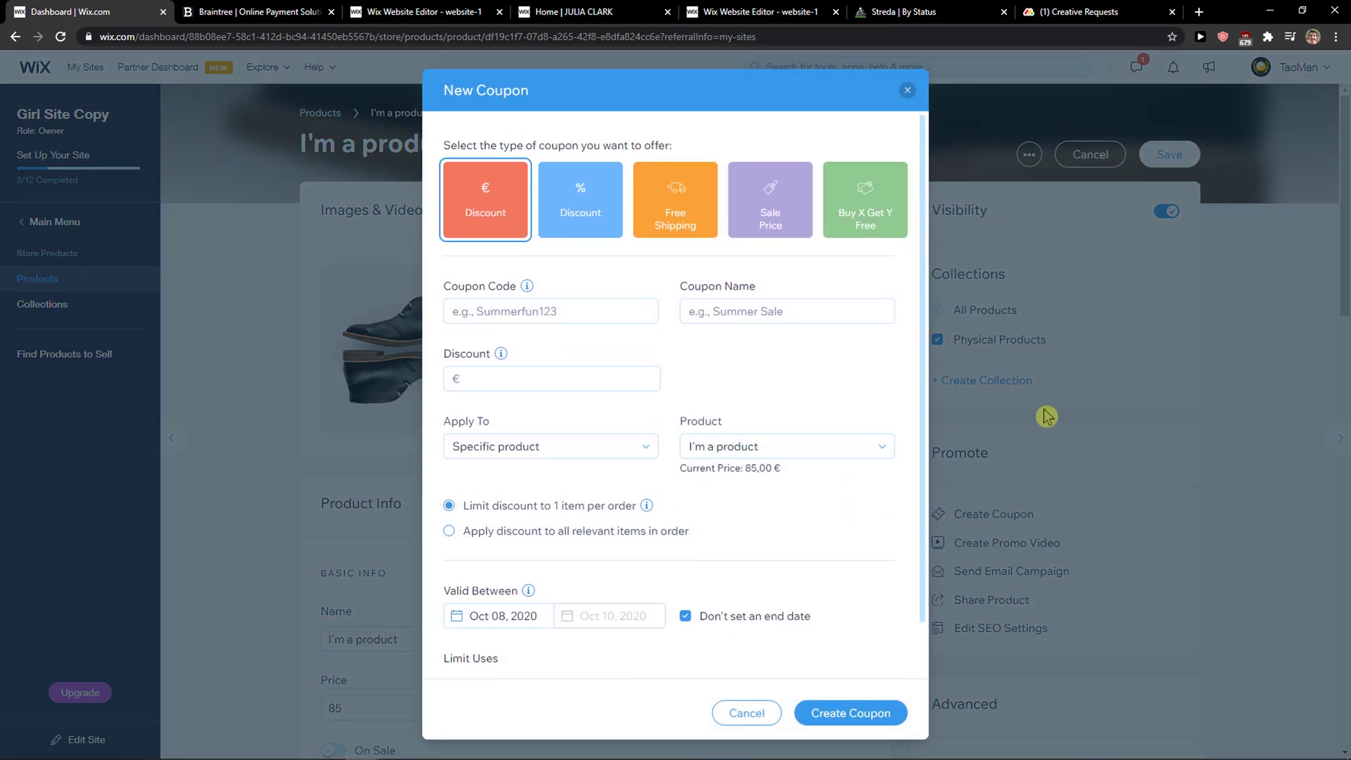
left_click(909, 92)
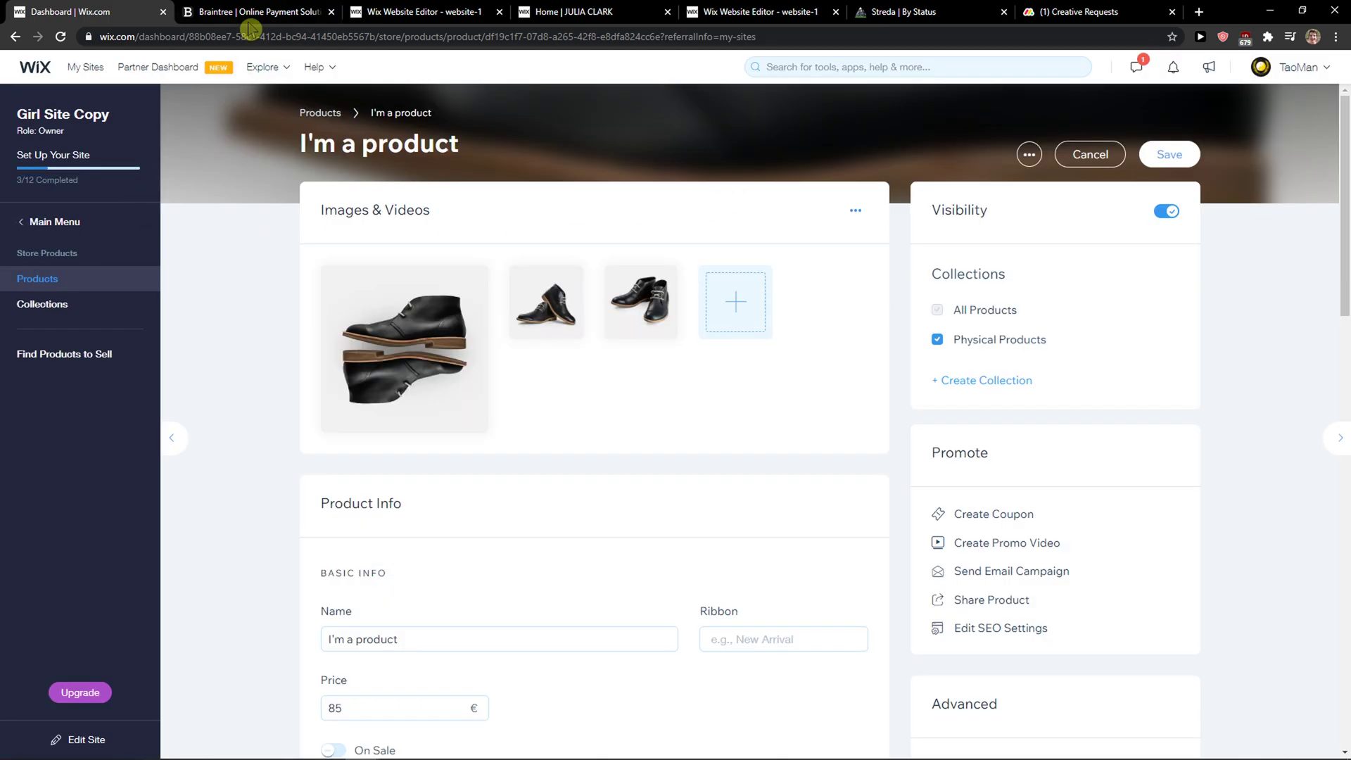
Step: Republish the site from the Wix Editor and view the live site
left_click(418, 12)
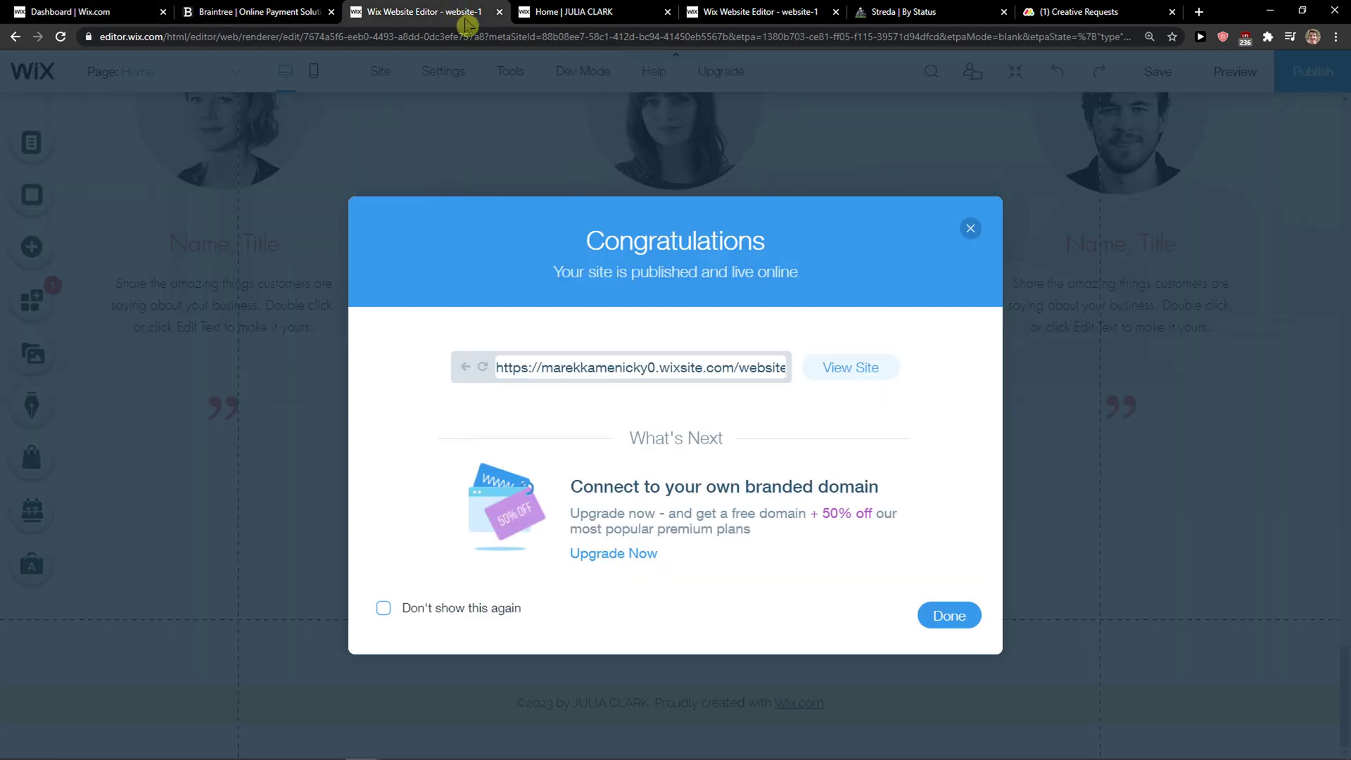
left_click(971, 229)
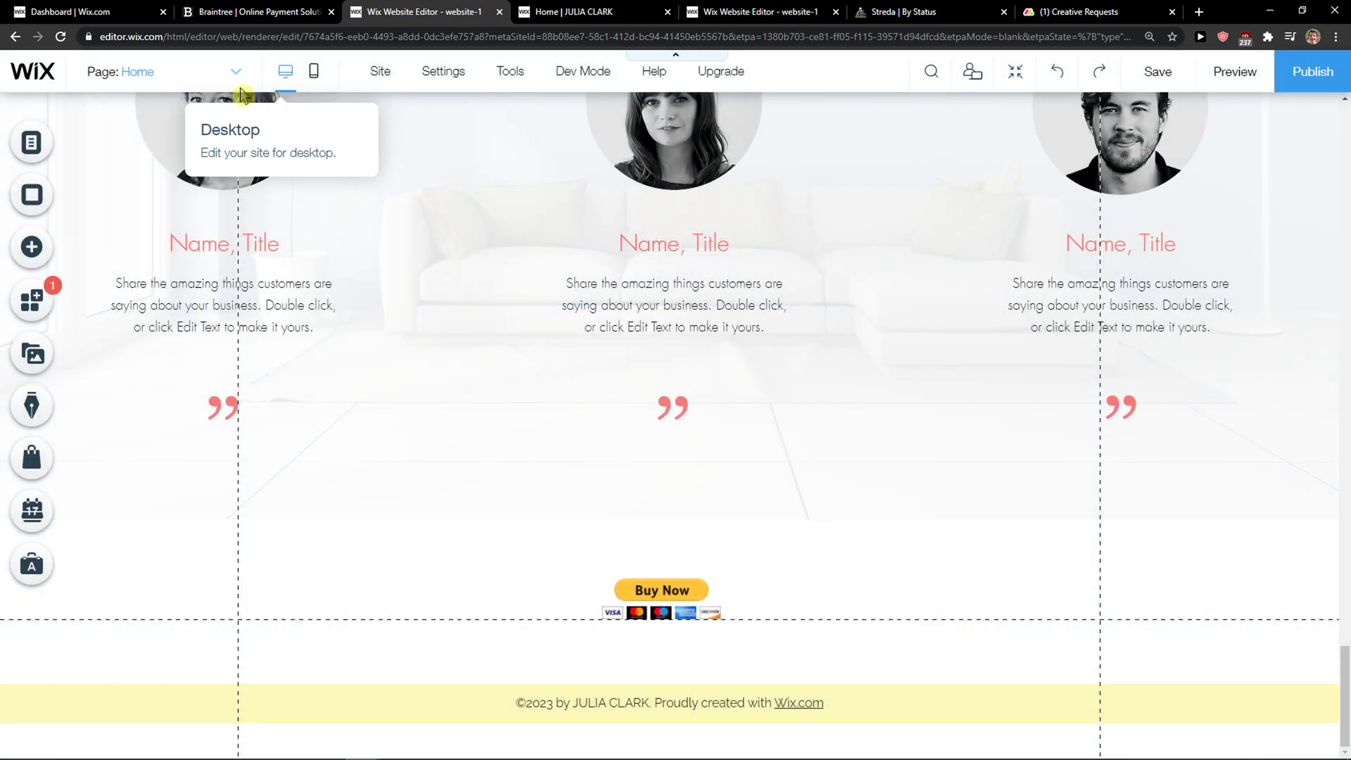
left_click(1310, 84)
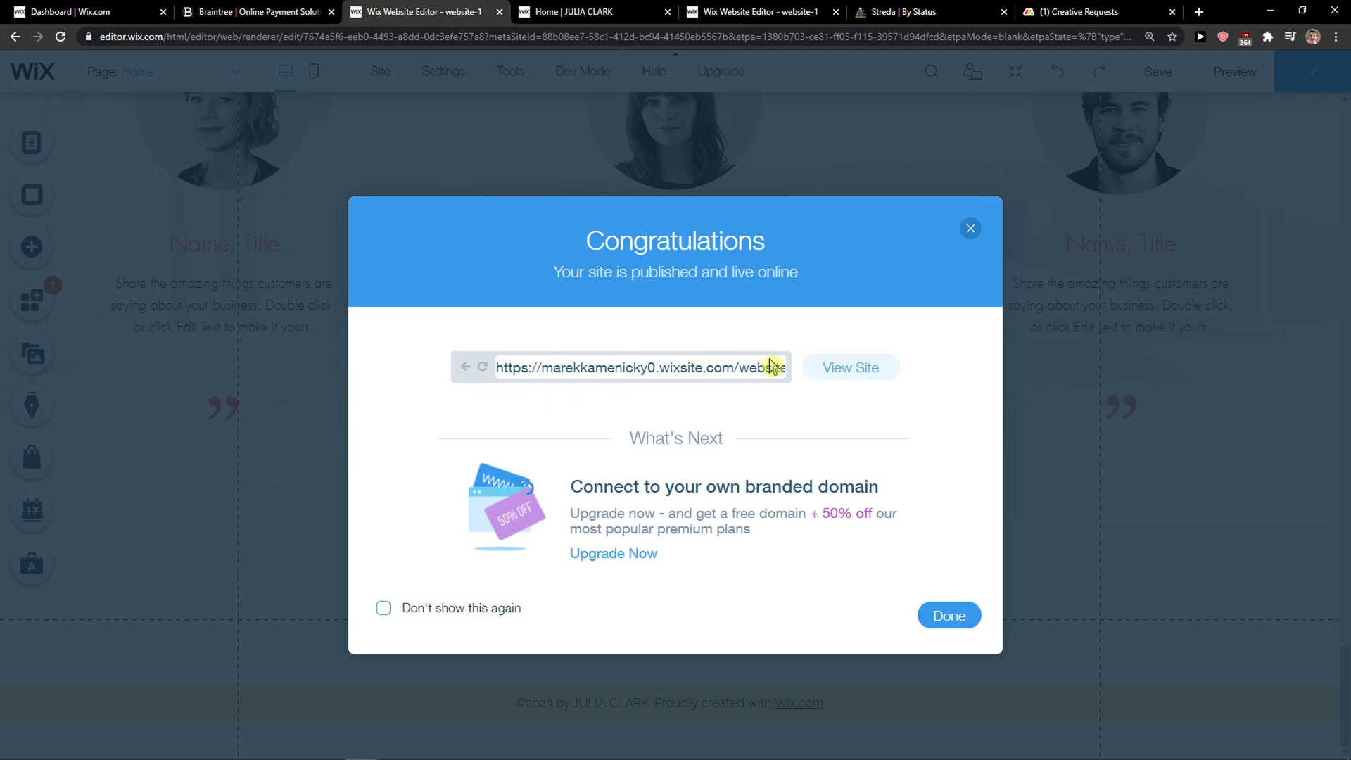
left_click(851, 367)
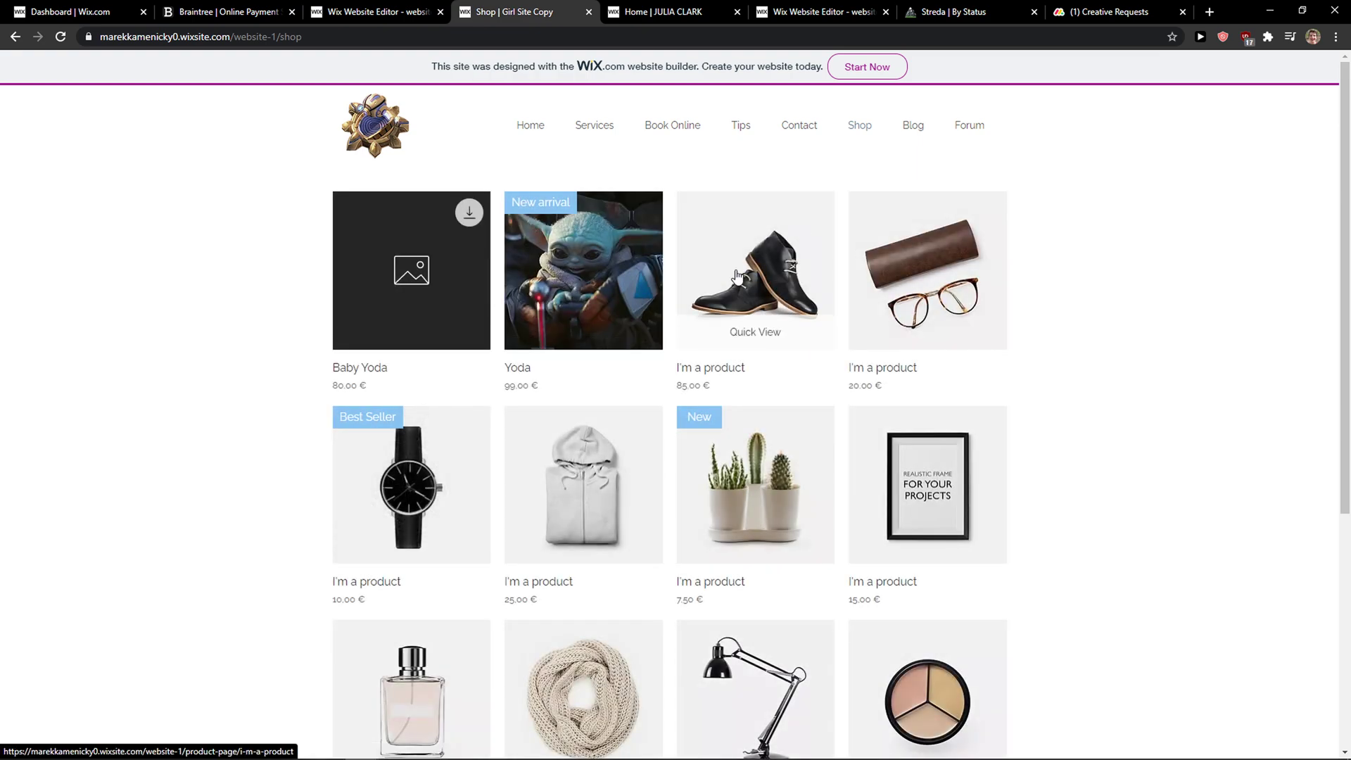
Step: Add the black 85 € 'I'm a product' shoe to the cart and view the cart
left_click(724, 287)
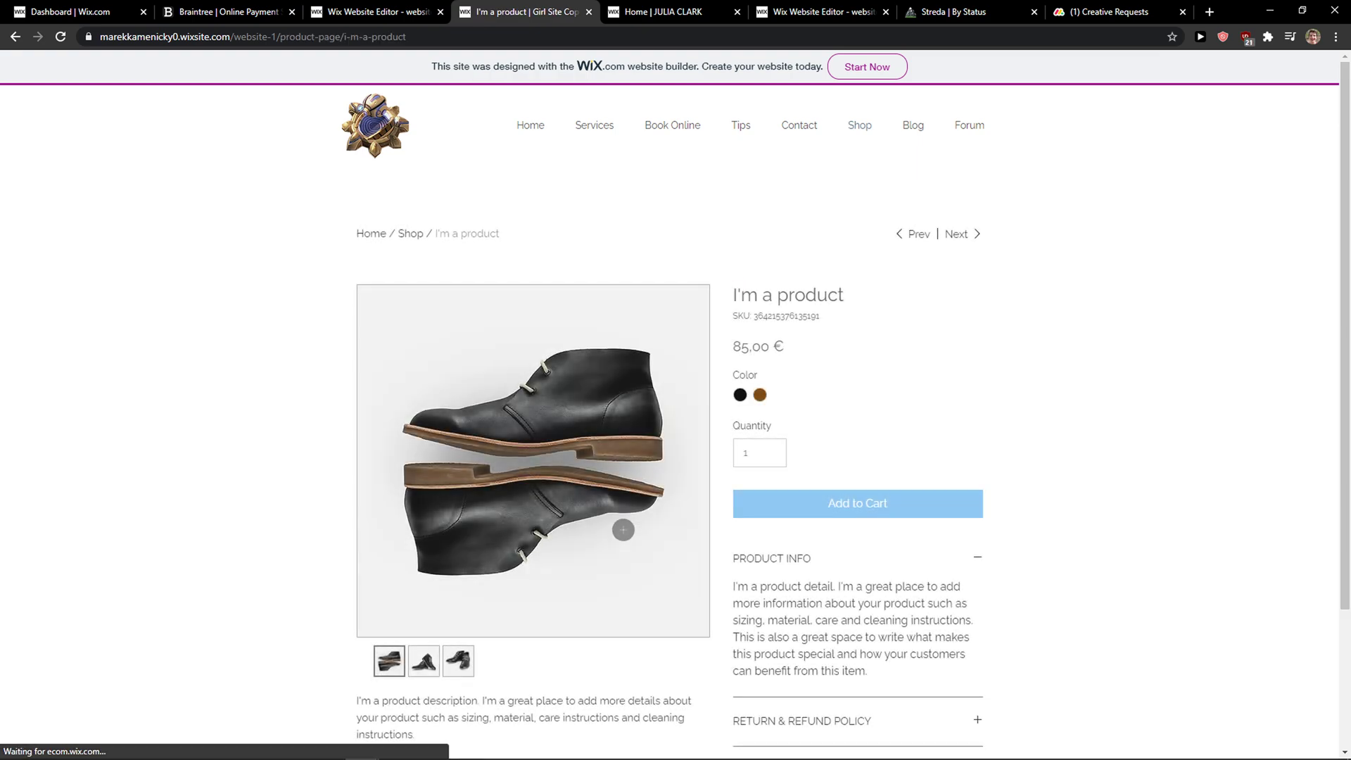
left_click(750, 505)
left_click(741, 395)
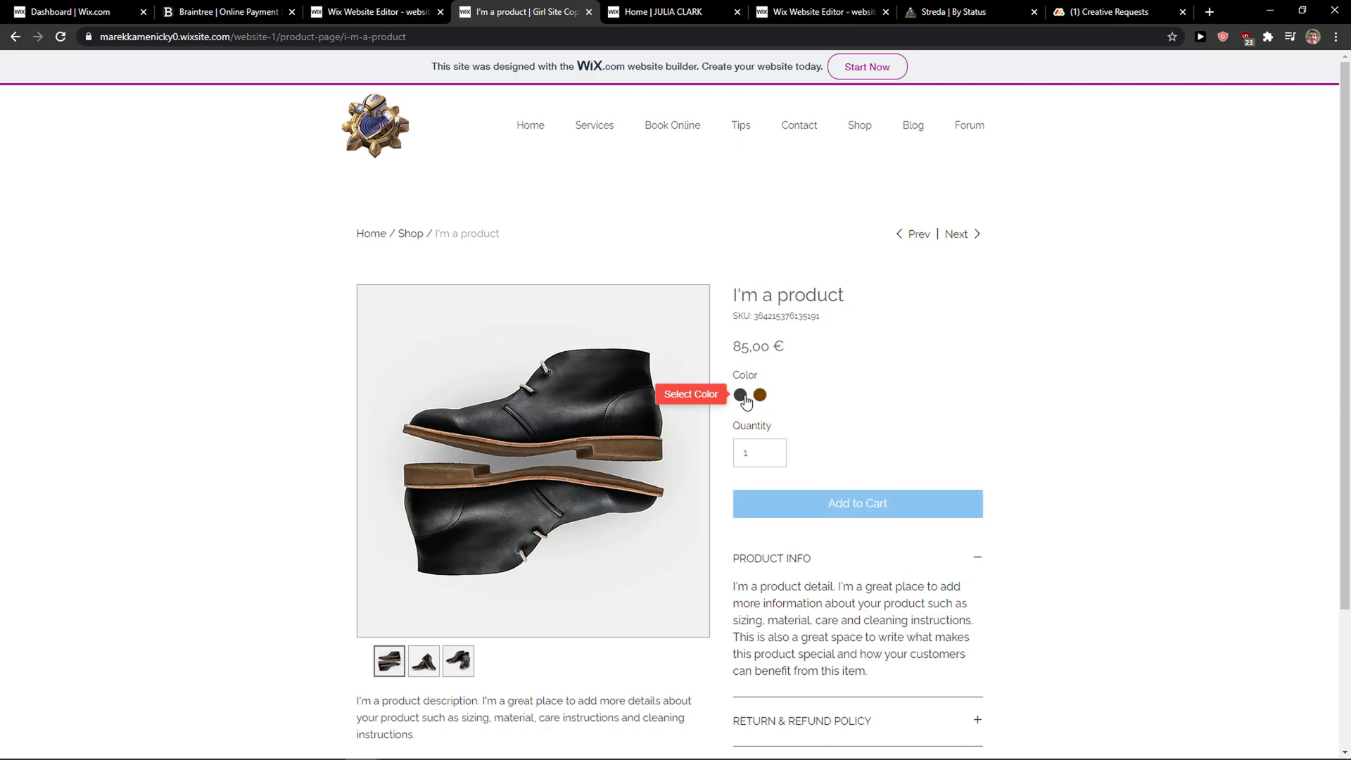
left_click(783, 501)
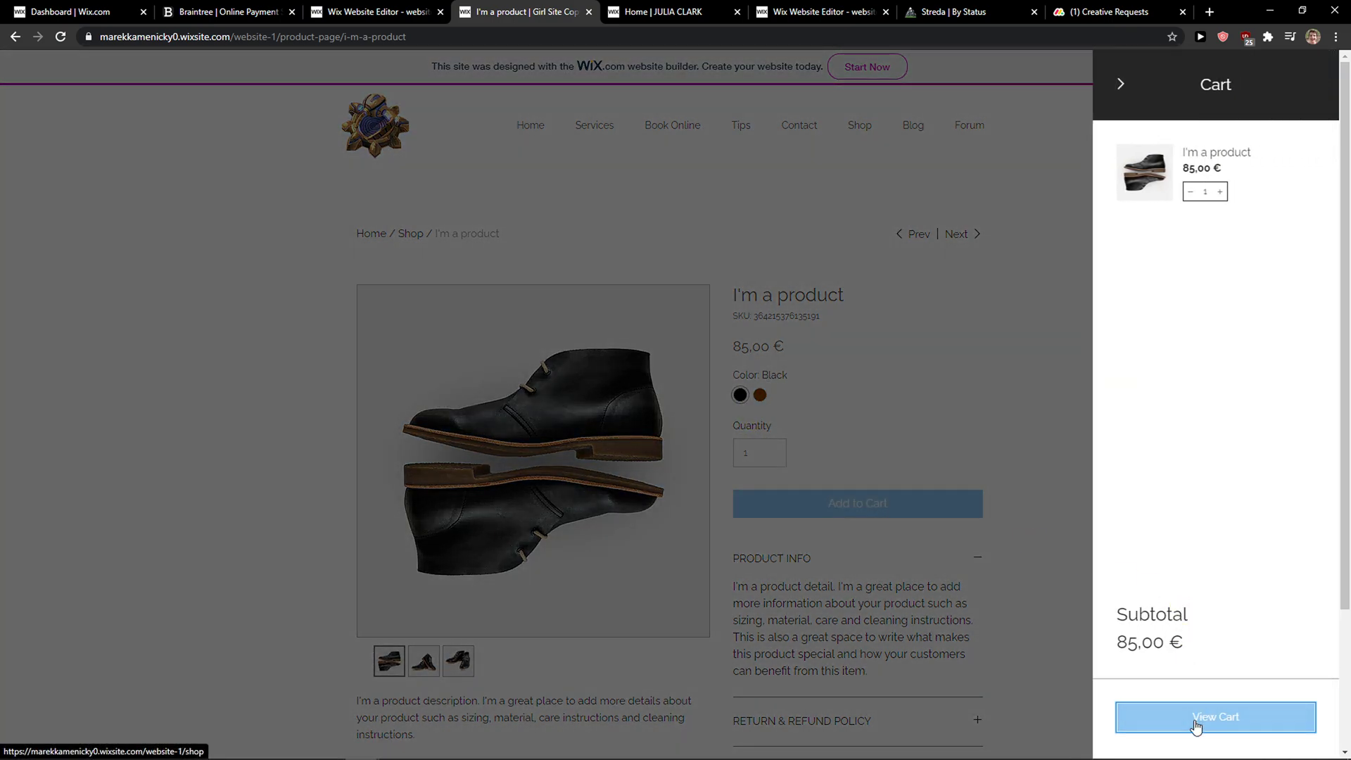
left_click(1196, 725)
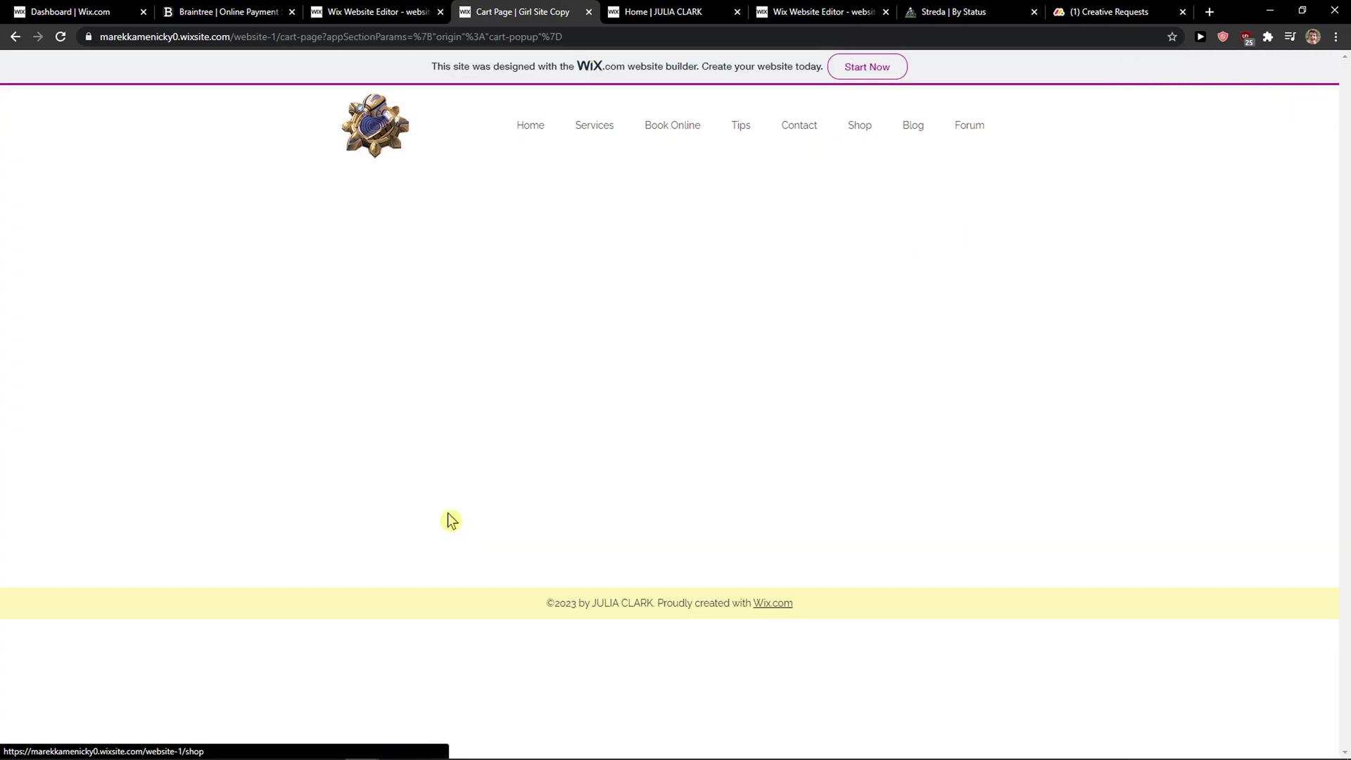
Step: Apply promo code SUMMER1 for a 75 € total, then dismiss the checkout payments notice
left_click(411, 419)
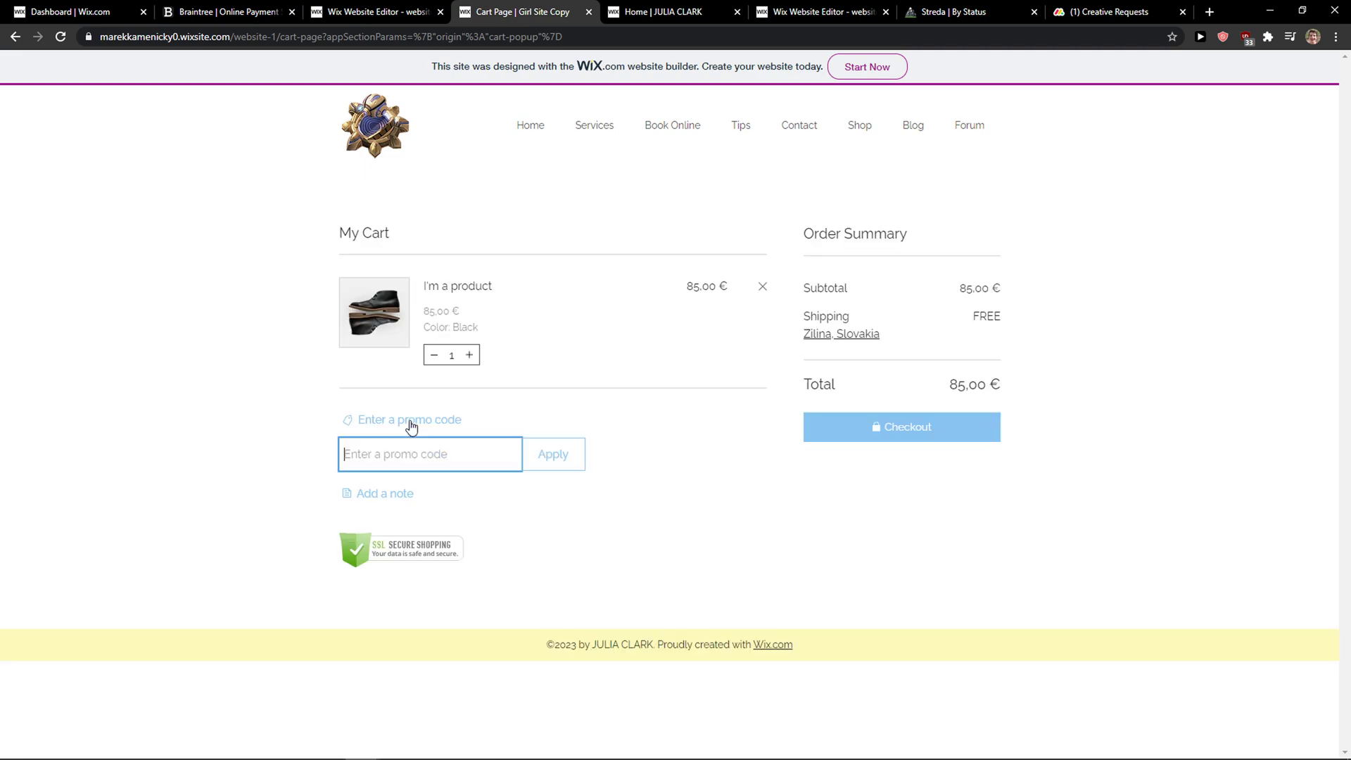
type("SUMMER1")
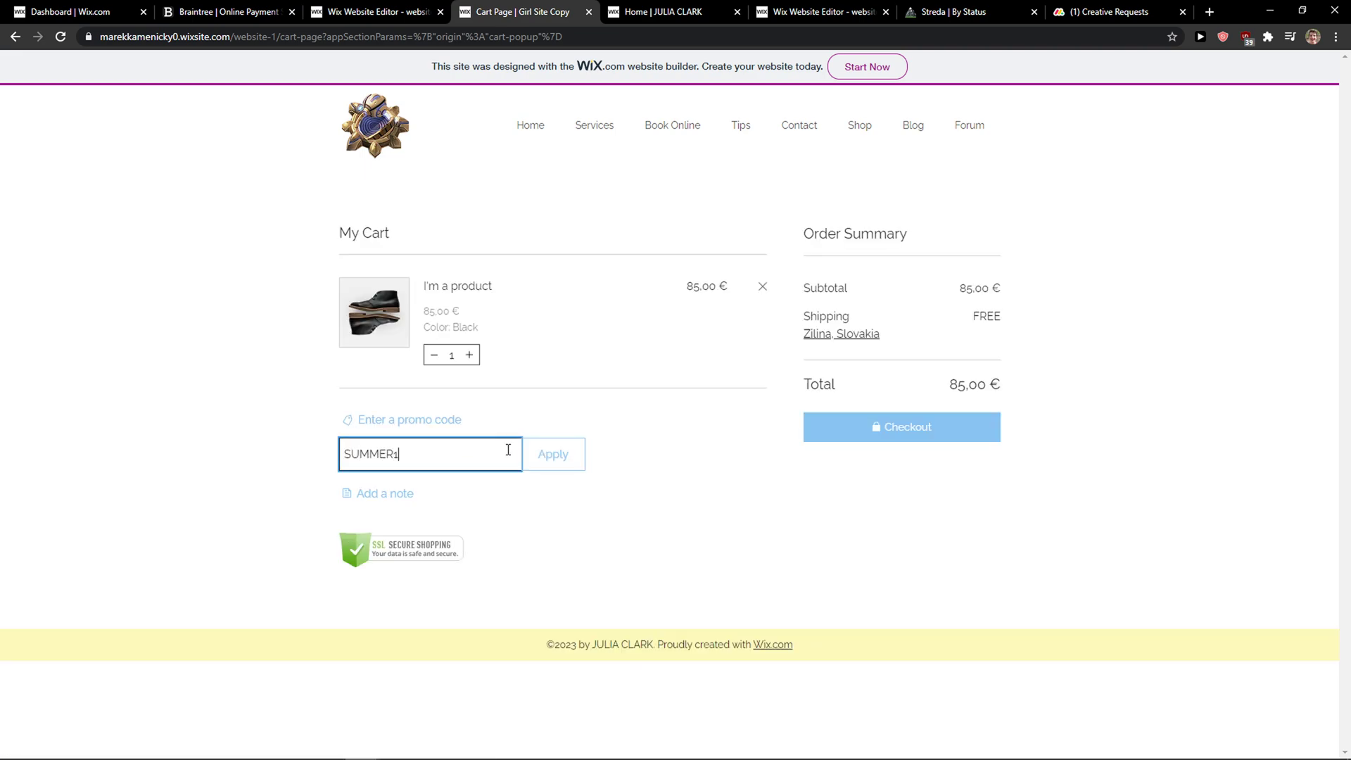
left_click(552, 453)
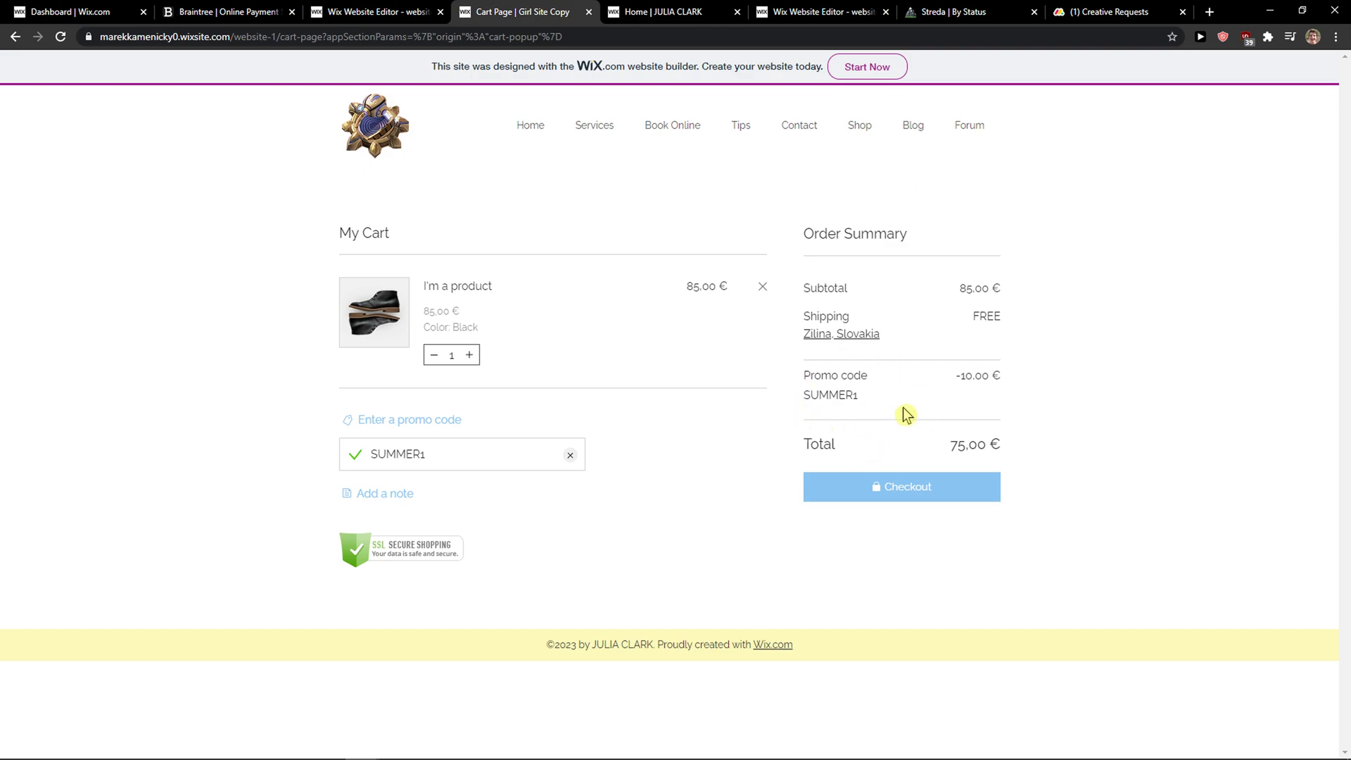
left_click(864, 495)
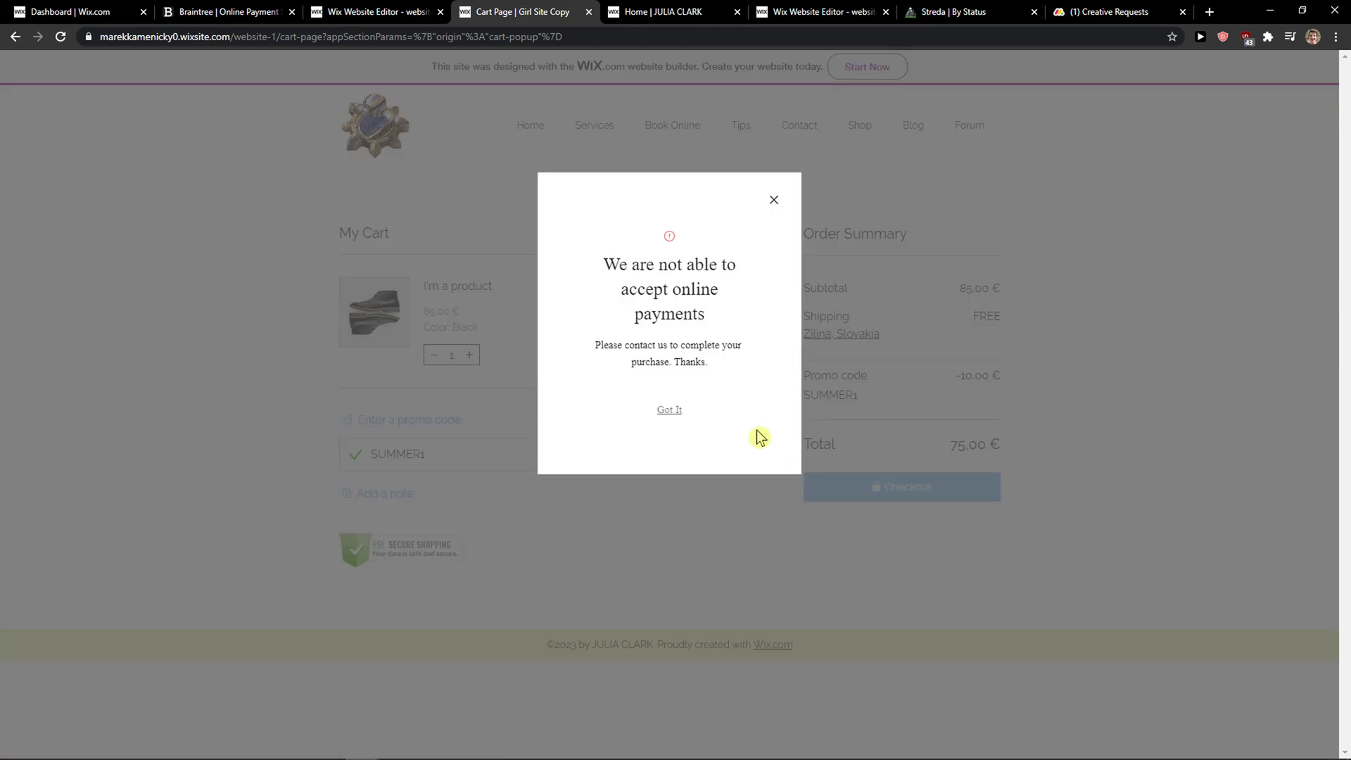
left_click(774, 199)
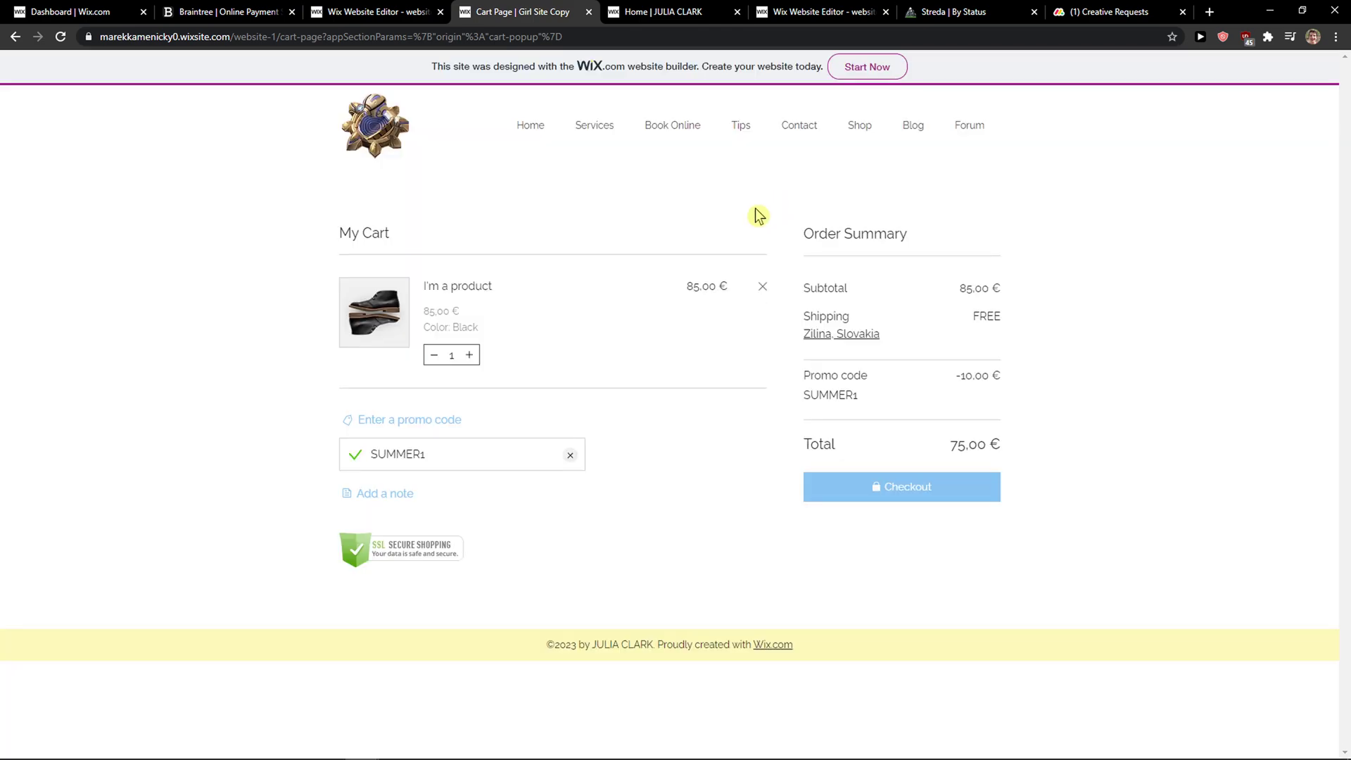